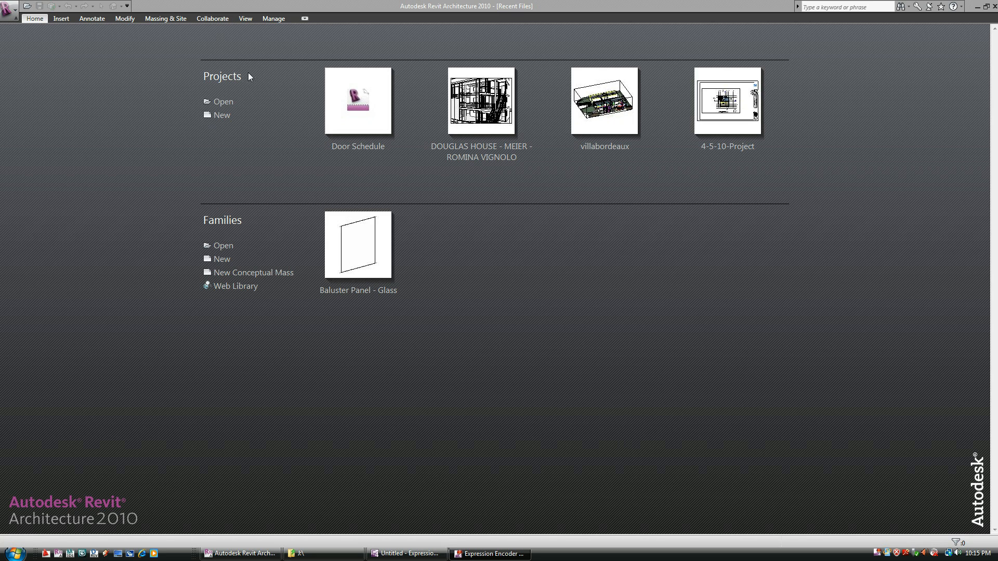
- Create a new project and draw a rectangle of Generic - 8" walls about 101' by 93' on Level 1
{"action": "left_click", "coordinate": [220, 117]}
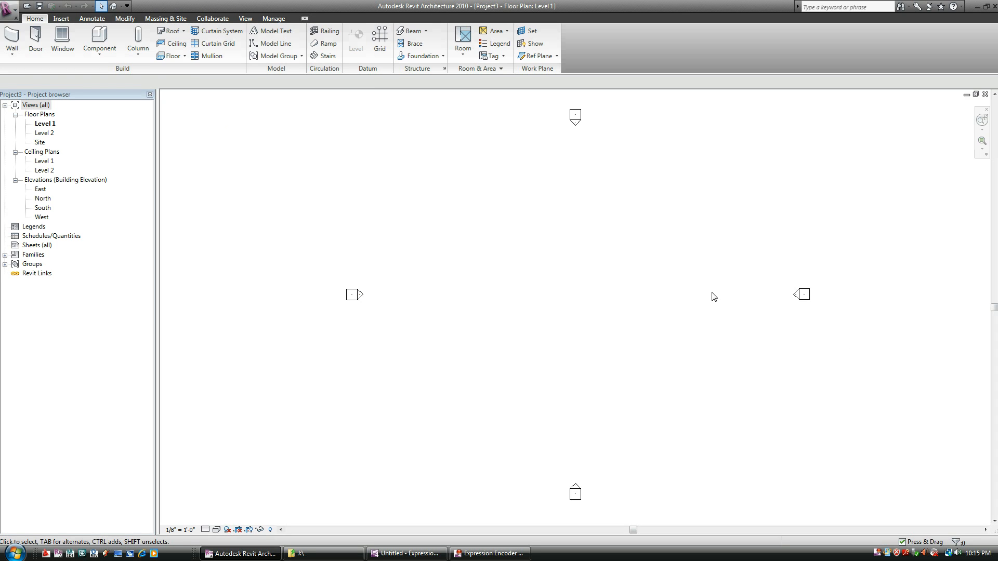
{"action": "left_click", "coordinate": [12, 37]}
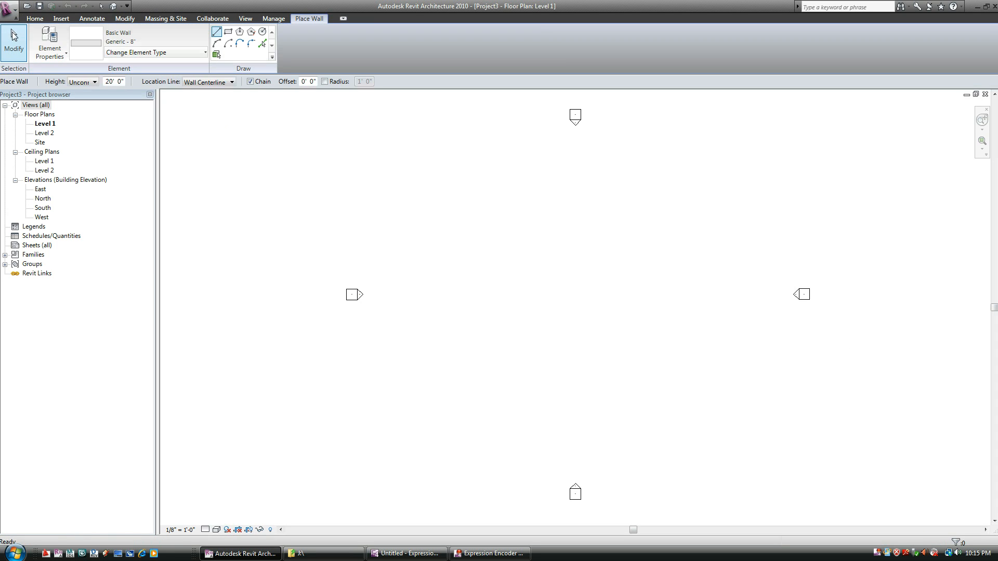
{"action": "left_click", "coordinate": [229, 32]}
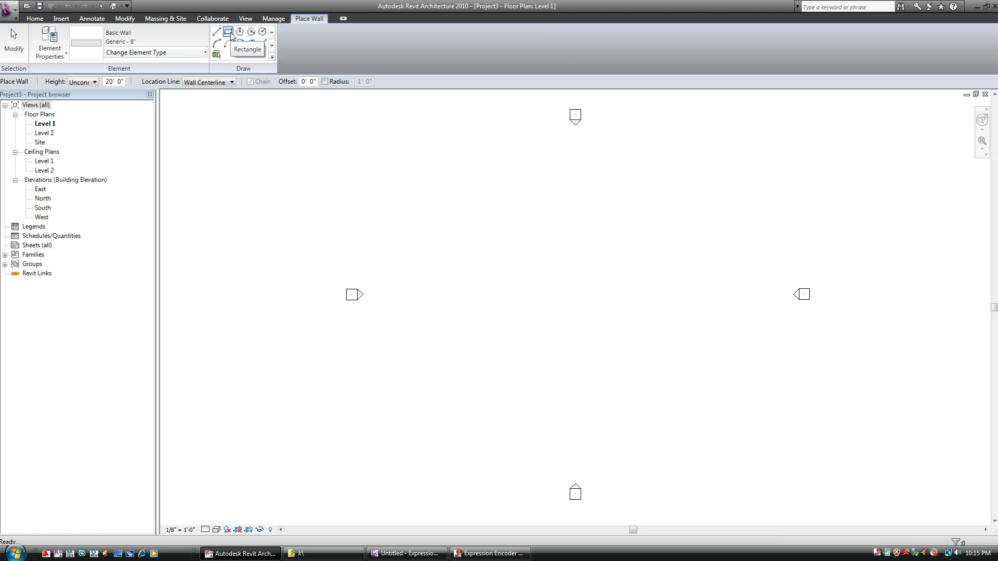
{"action": "left_click", "coordinate": [455, 183]}
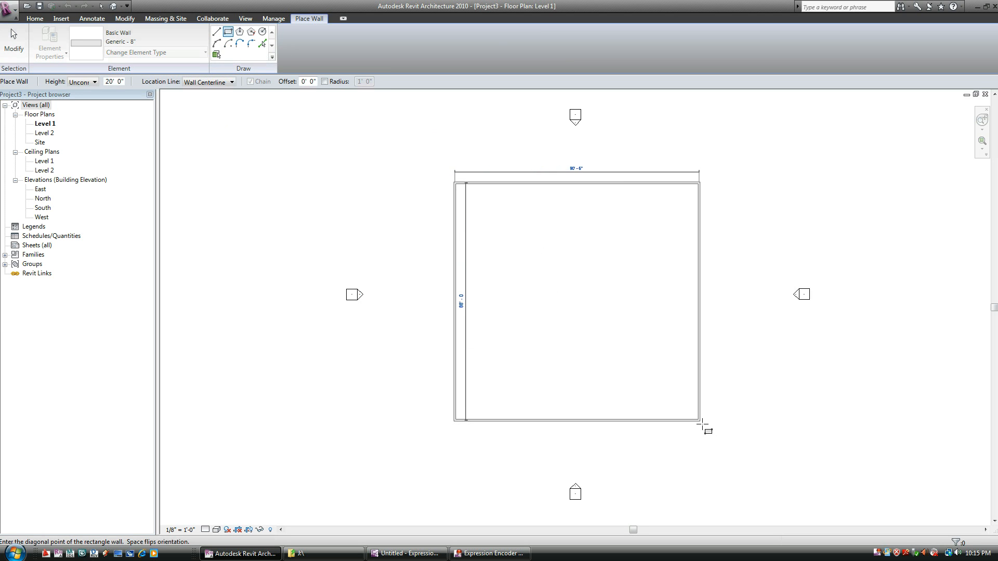
{"action": "left_click", "coordinate": [728, 434]}
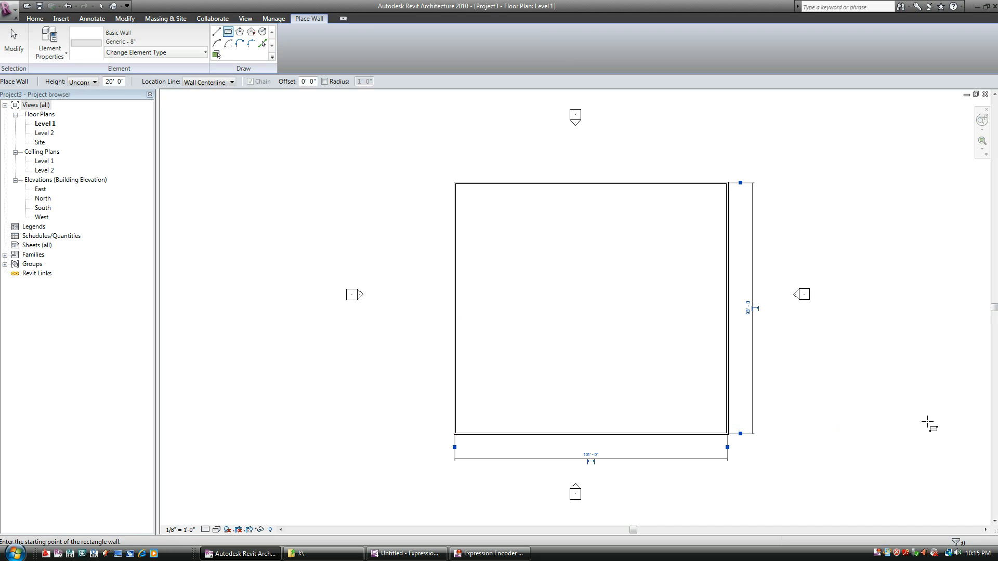
{"action": "key", "text": "Escape"}
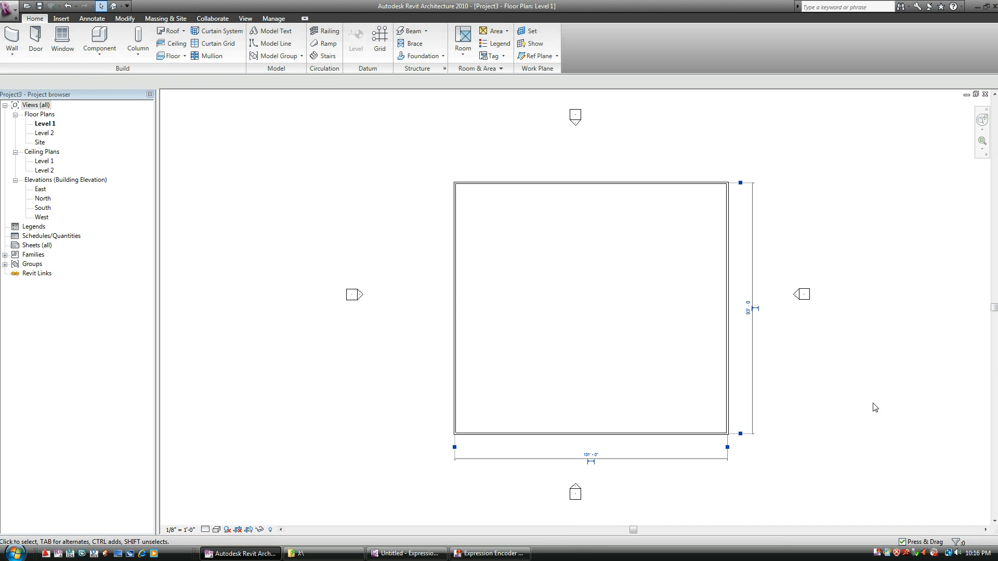
{"action": "key", "text": "Escape"}
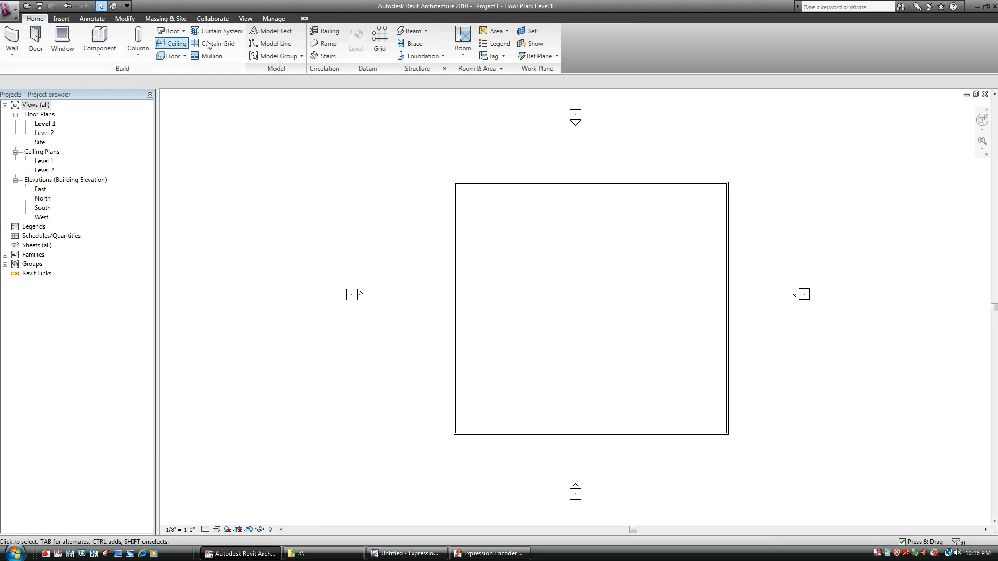
- Place a tagged room at the centre of the rectangular wall enclosure
{"action": "left_click", "coordinate": [463, 57]}
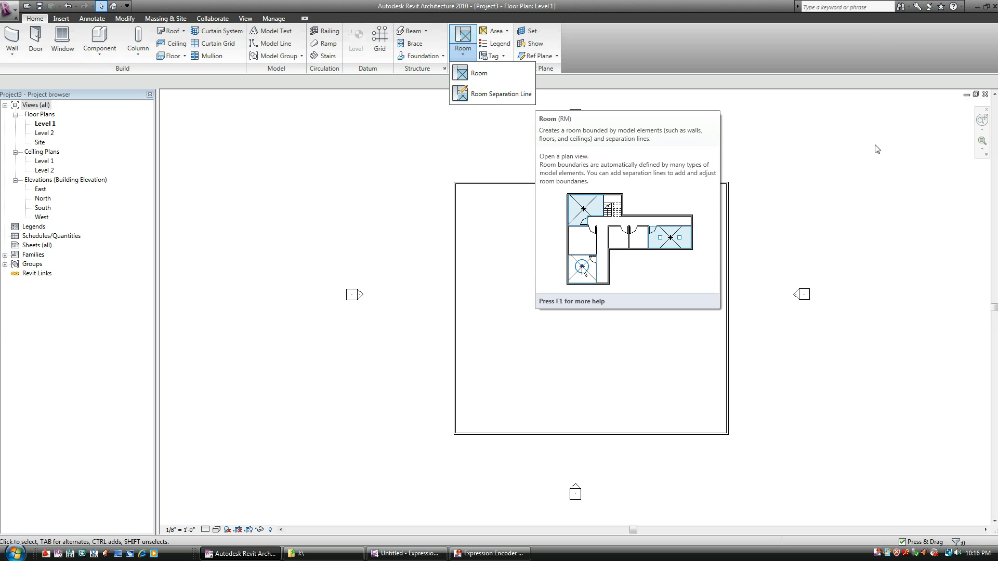
{"action": "left_click", "coordinate": [476, 73]}
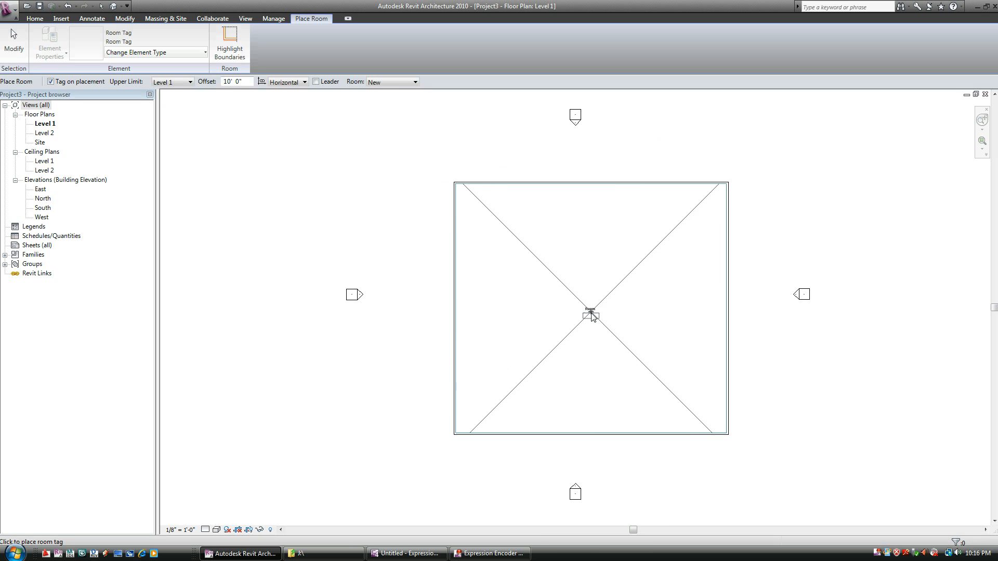
{"action": "left_click", "coordinate": [589, 313]}
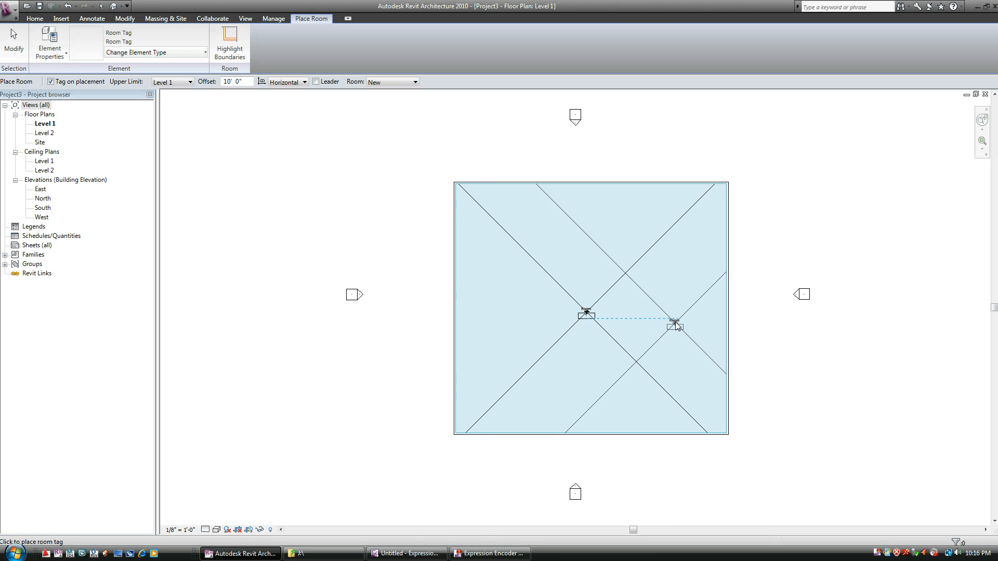
{"action": "key", "text": "Escape"}
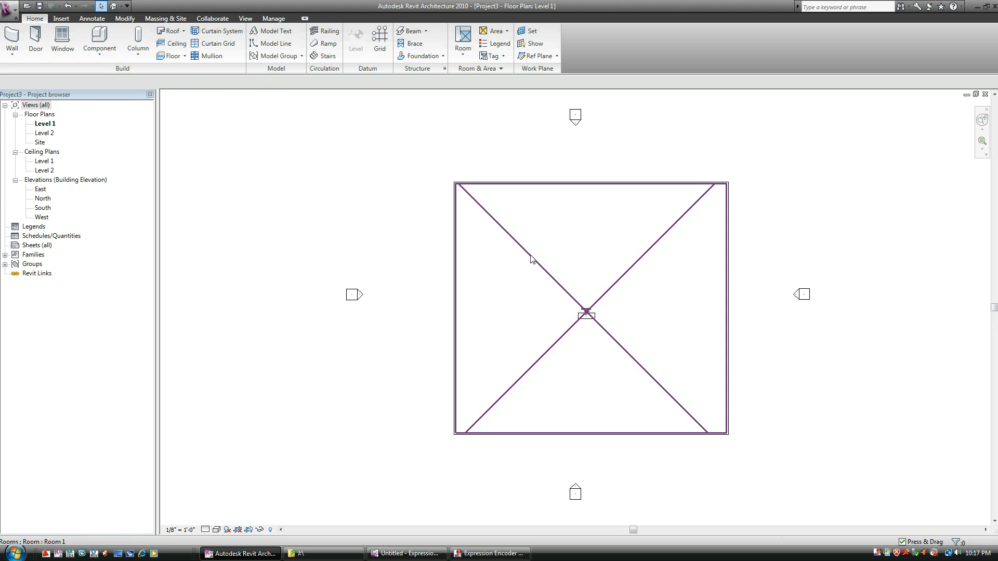
{"action": "left_click", "coordinate": [549, 351]}
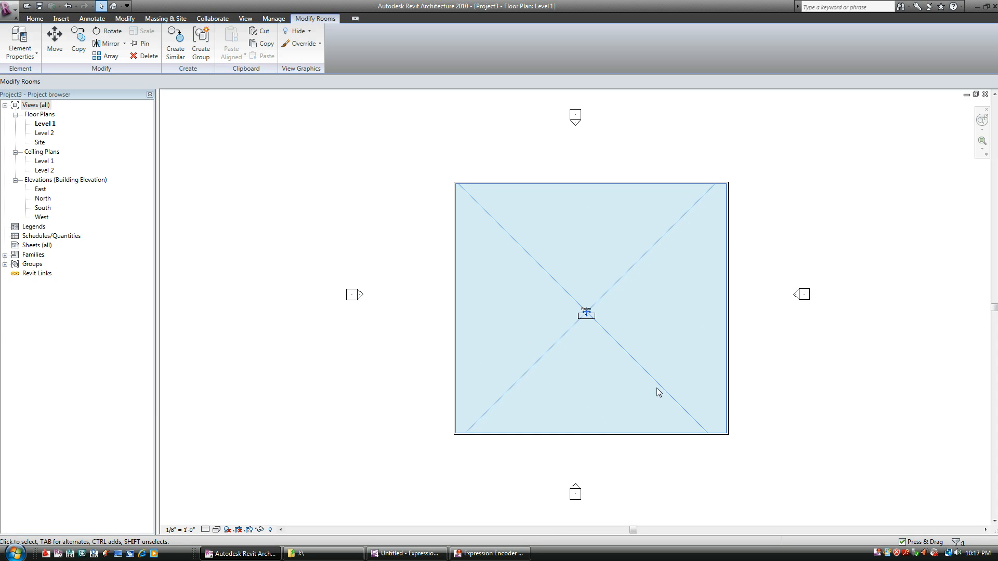
{"action": "key", "text": "Escape"}
- Rename the room to LIVING ROOM in its room tag
{"action": "scroll", "coordinate": [539, 350], "scroll_direction": "up", "scroll_amount": 5}
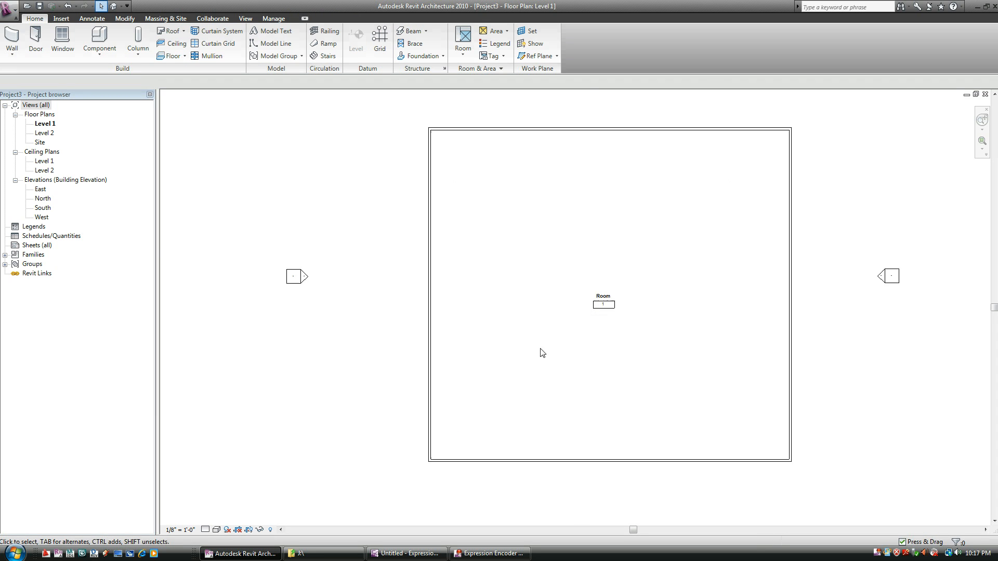
{"action": "scroll", "coordinate": [616, 321], "scroll_direction": "up", "scroll_amount": 1}
{"action": "middle_click_drag", "start_coordinate": [629, 307], "coordinate": [603, 370]}
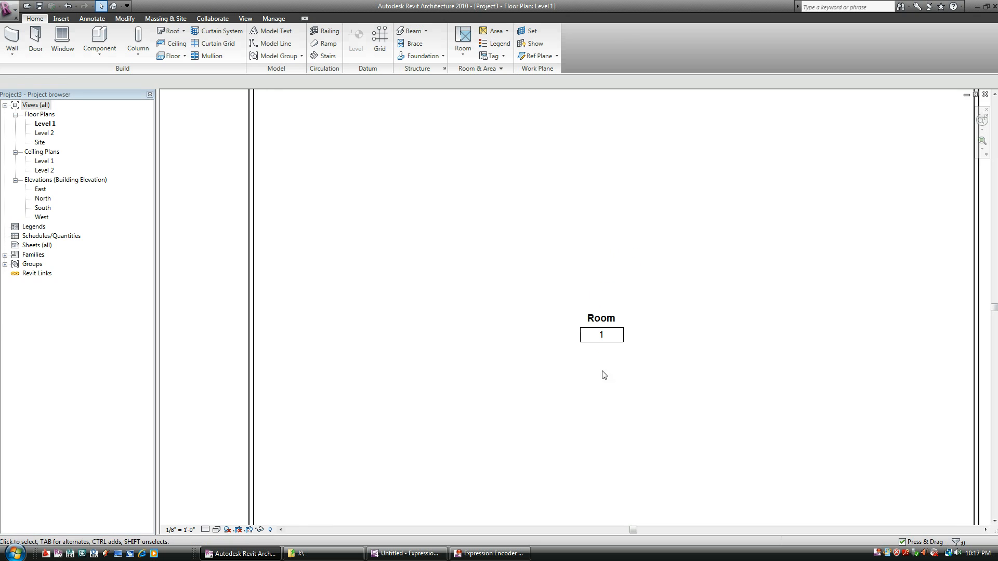
{"action": "scroll", "coordinate": [604, 357], "scroll_direction": "down", "scroll_amount": 1}
{"action": "double_click", "coordinate": [605, 325]}
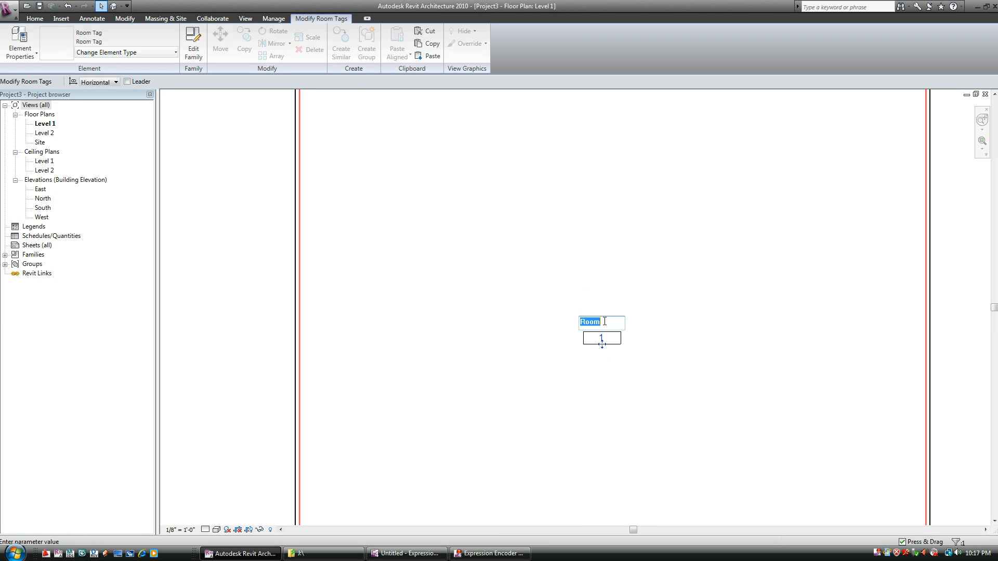
{"action": "type", "text": "L"}
{"action": "type", "text": "IVING ROOM"}
{"action": "left_click", "coordinate": [625, 414]}
- Set the room number in the living room's tag to 100-1
{"action": "left_click", "coordinate": [600, 336]}
{"action": "left_click", "coordinate": [600, 336]}
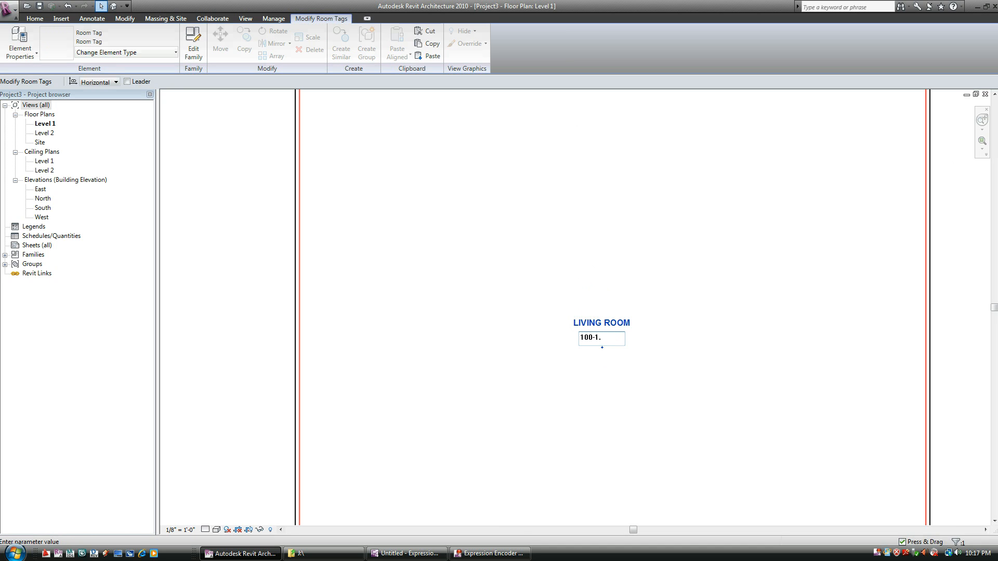
{"action": "key", "text": "Return"}
{"action": "scroll", "coordinate": [697, 176], "scroll_direction": "down", "scroll_amount": 2}
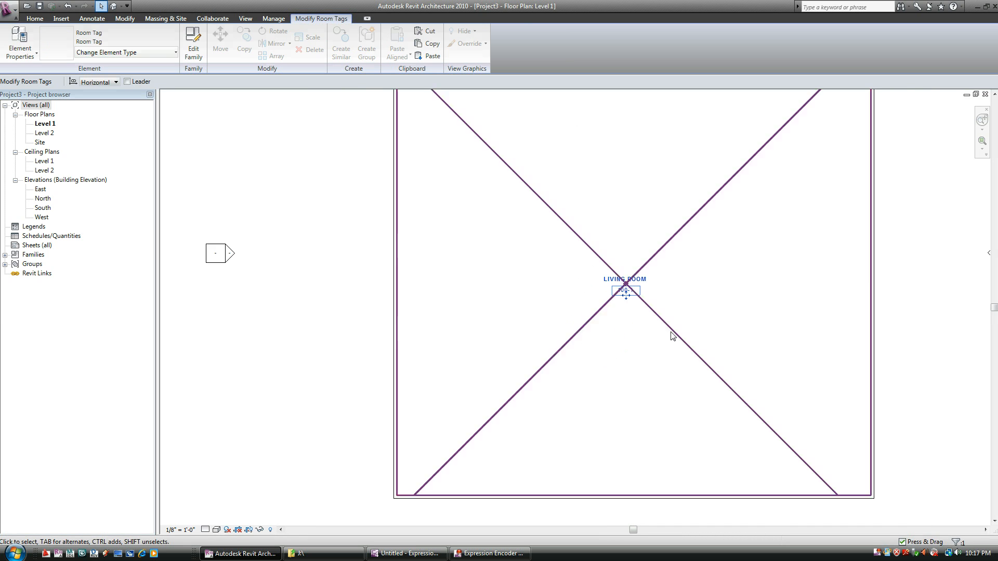
{"action": "scroll", "coordinate": [659, 357], "scroll_direction": "up", "scroll_amount": 1}
{"action": "left_click", "coordinate": [637, 354]}
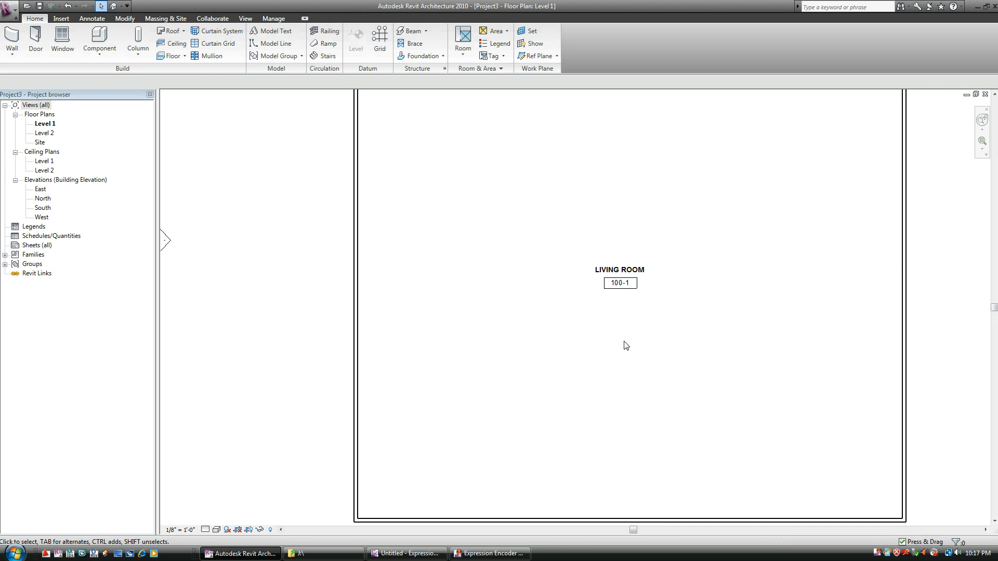
- Enable Show Area in the type properties of the living room's tag
{"action": "scroll", "coordinate": [626, 321], "scroll_direction": "down", "scroll_amount": 1}
{"action": "scroll", "coordinate": [622, 299], "scroll_direction": "up", "scroll_amount": 2}
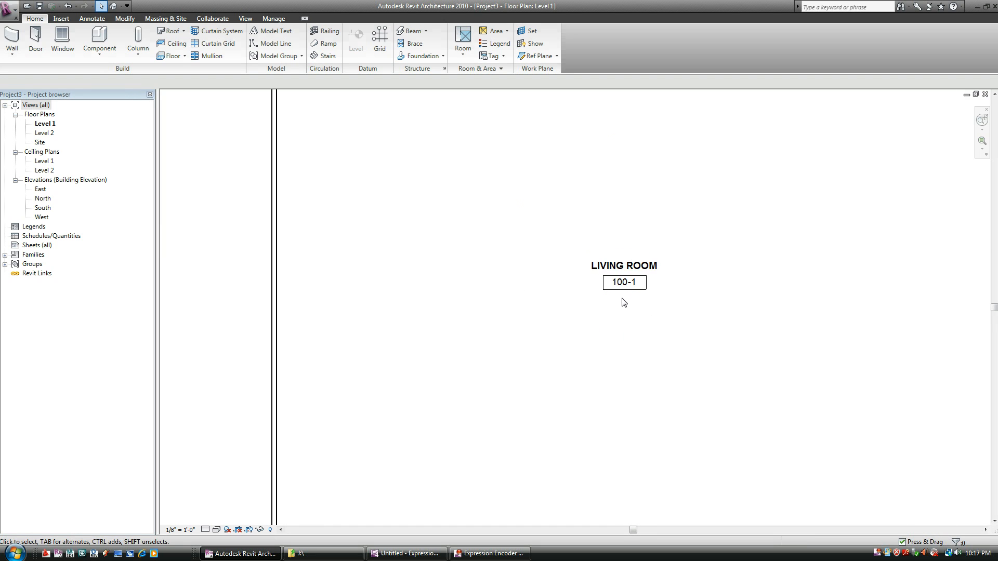
{"action": "left_click", "coordinate": [621, 295]}
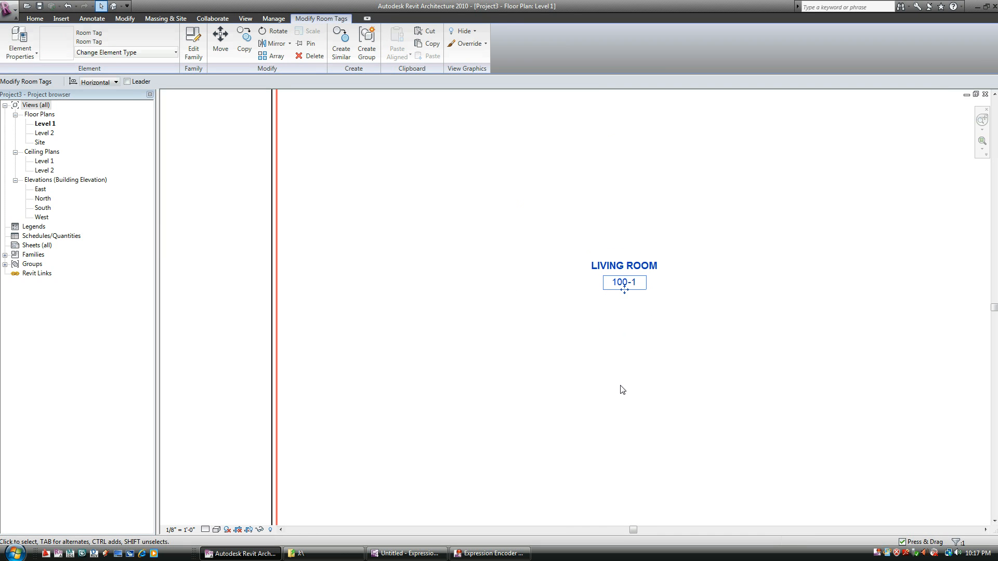
{"action": "left_click", "coordinate": [15, 38]}
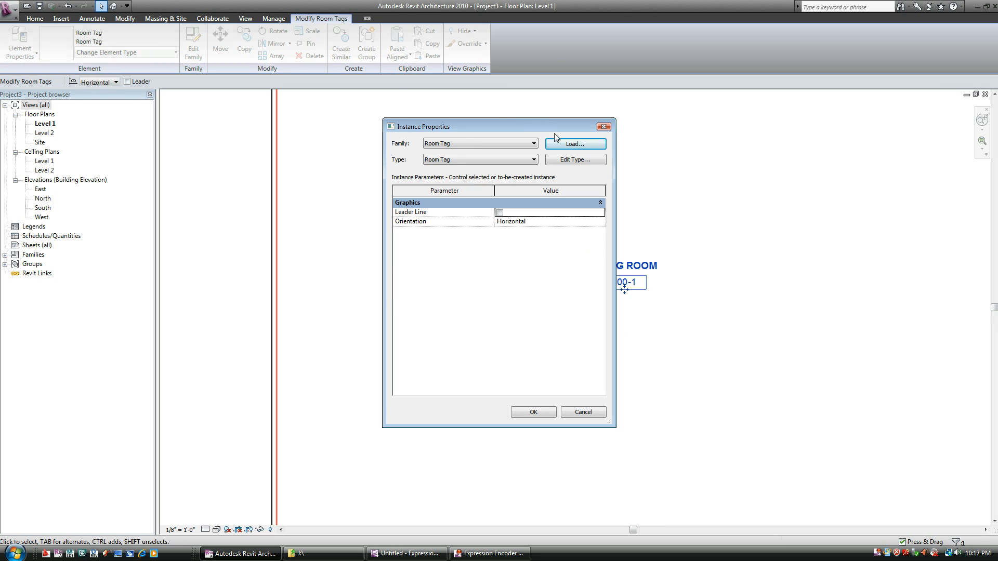
{"action": "left_click", "coordinate": [566, 160]}
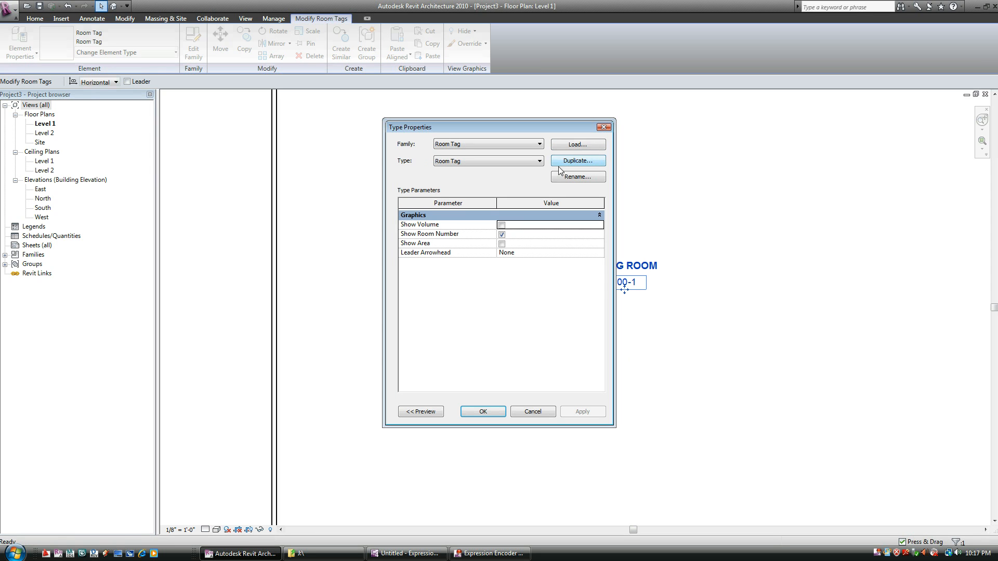
{"action": "left_click", "coordinate": [502, 244]}
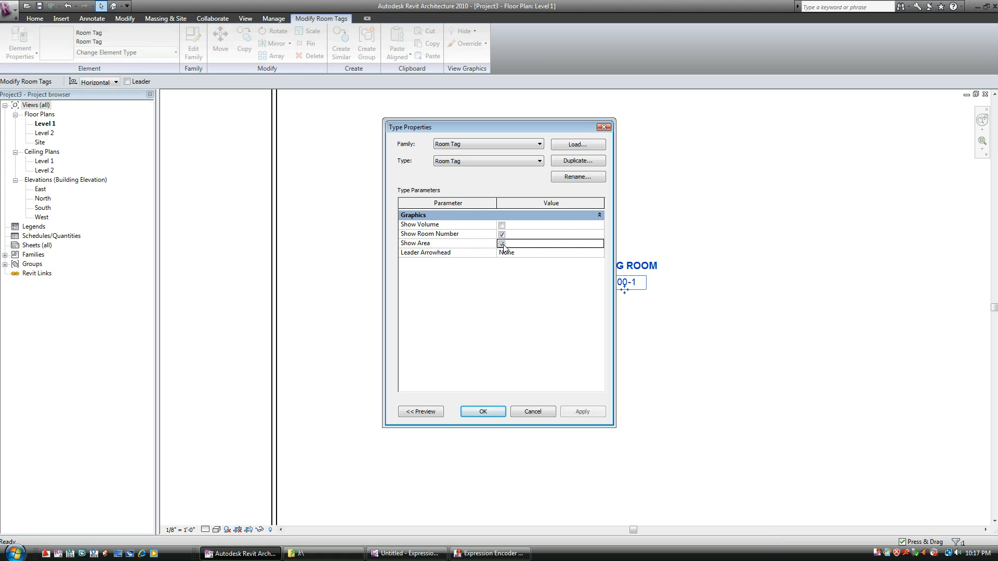
{"action": "left_click", "coordinate": [495, 412]}
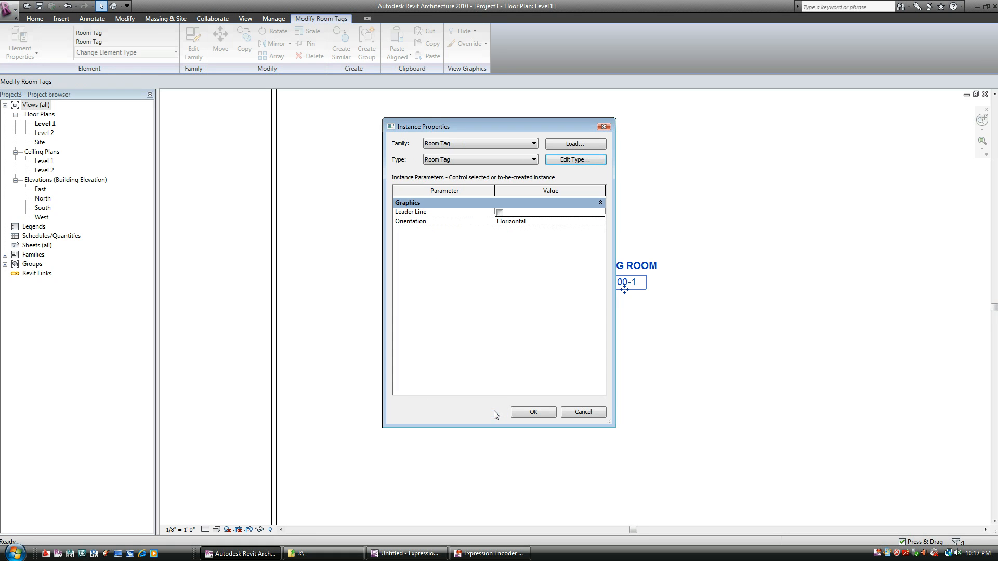
{"action": "left_click", "coordinate": [516, 416]}
{"action": "left_click", "coordinate": [616, 411]}
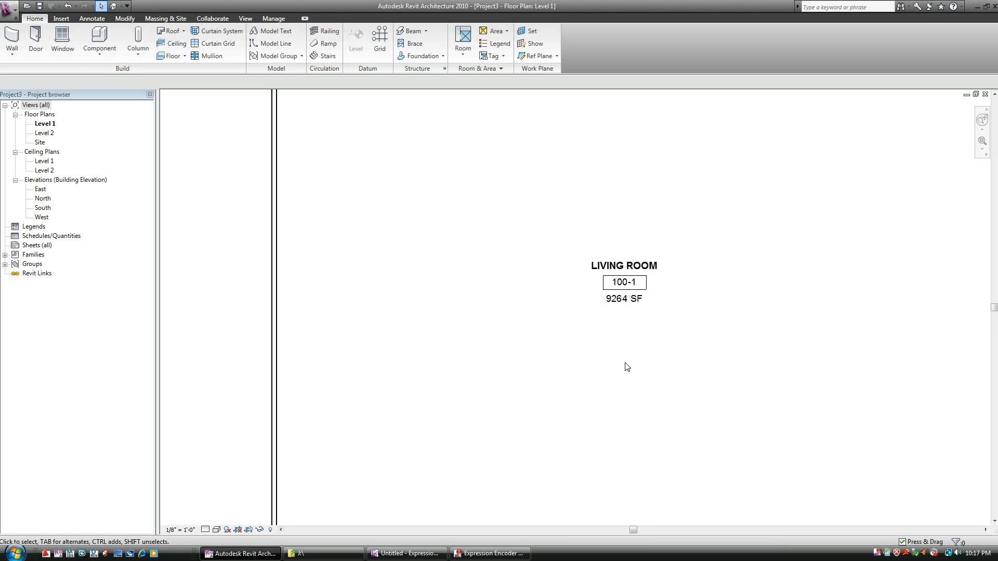
{"action": "scroll", "coordinate": [612, 352], "scroll_direction": "down", "scroll_amount": 3}
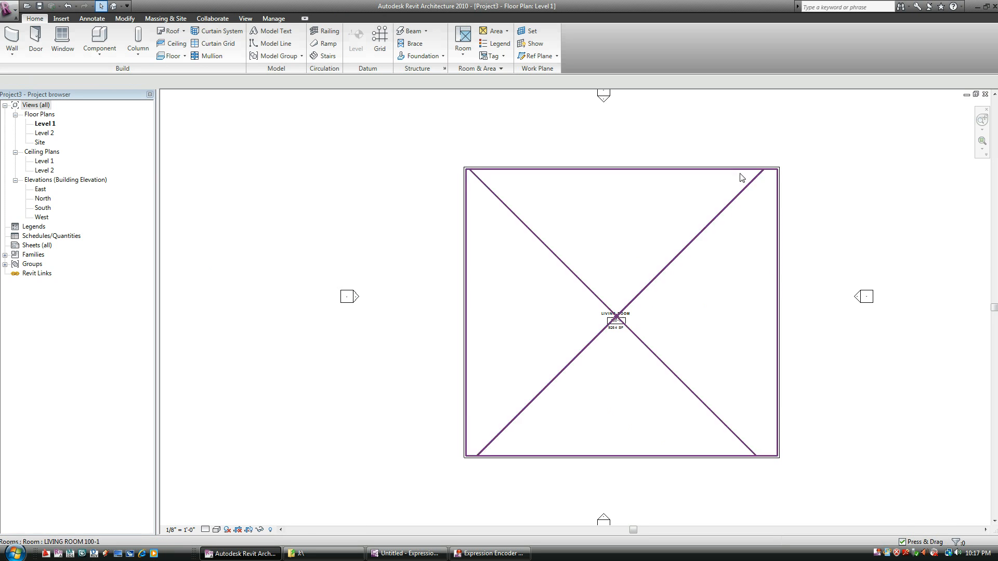
{"action": "left_click", "coordinate": [688, 387]}
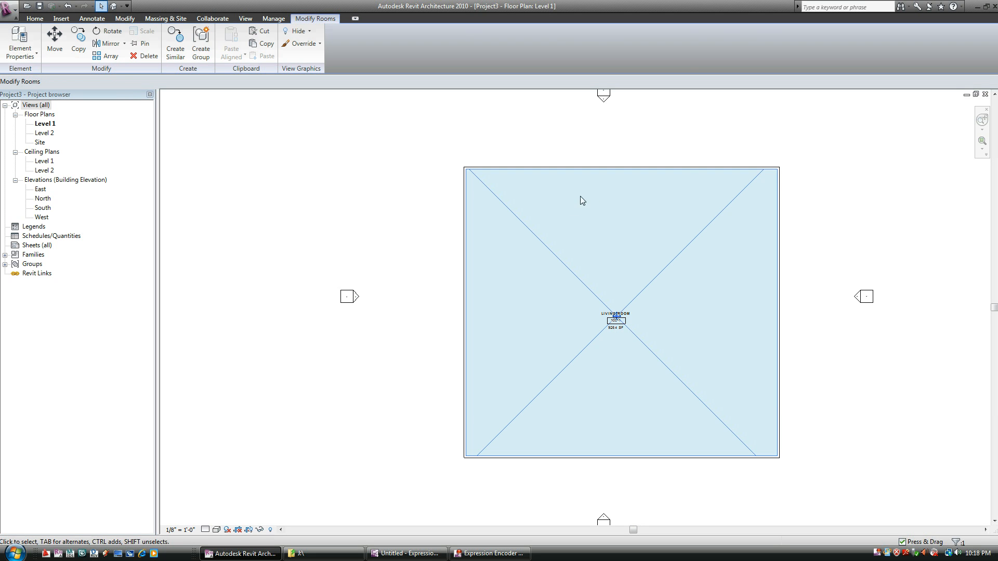
{"action": "left_click", "coordinate": [600, 374]}
- Turn off Show Area and Show Room Number in the type properties of the living room's tag
{"action": "scroll", "coordinate": [602, 377], "scroll_direction": "up", "scroll_amount": 3}
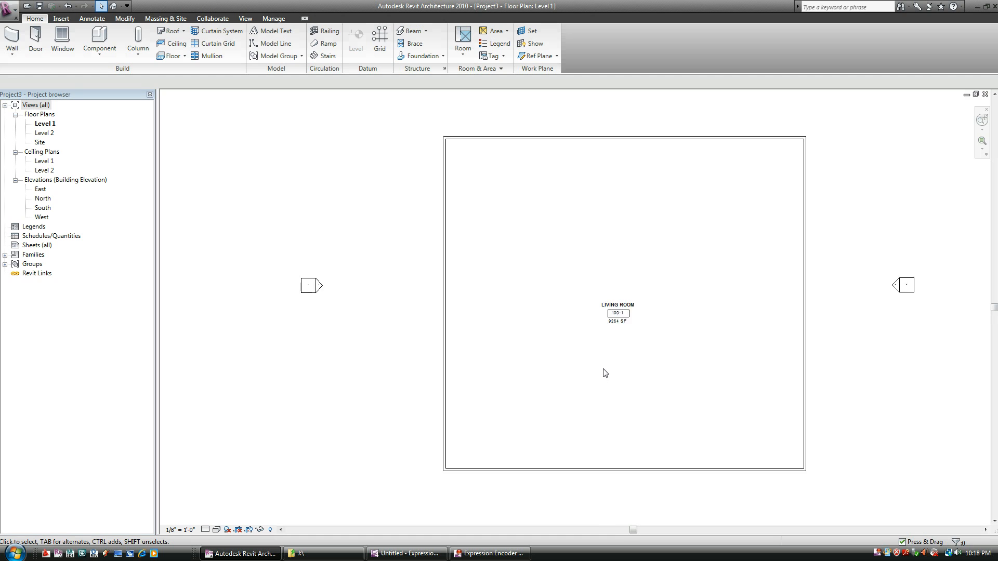
{"action": "left_click", "coordinate": [623, 295]}
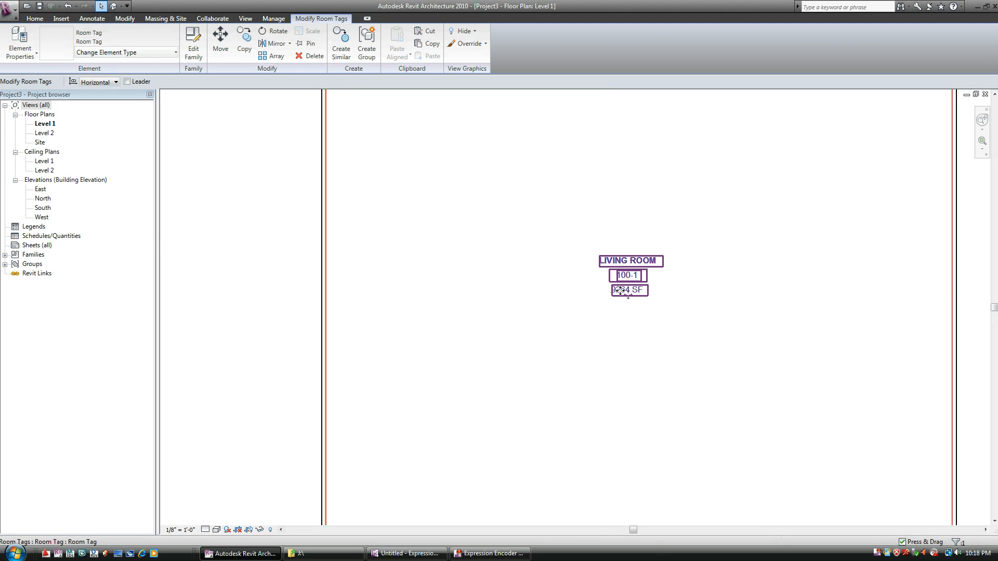
{"action": "right_click", "coordinate": [623, 292]}
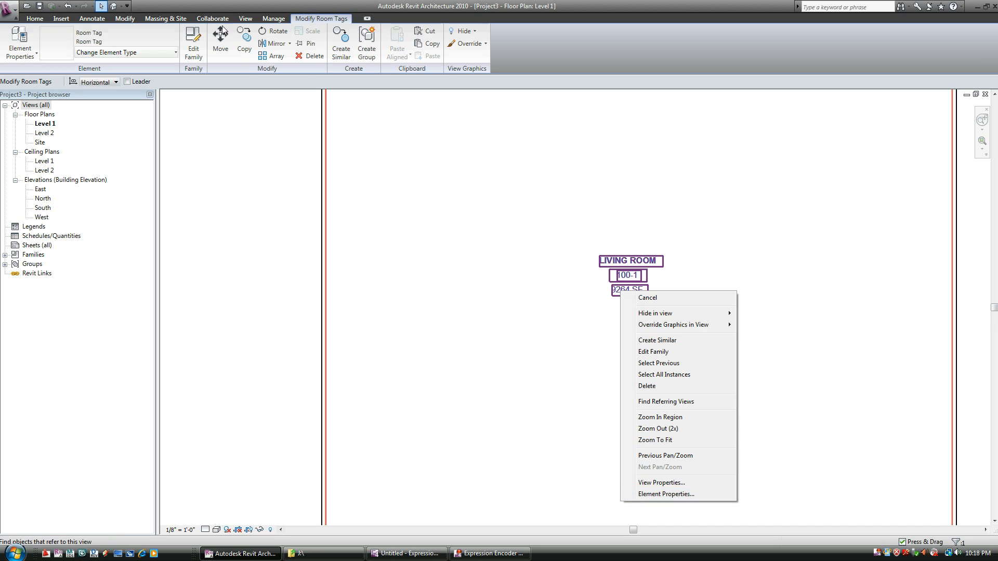
{"action": "left_click", "coordinate": [19, 37]}
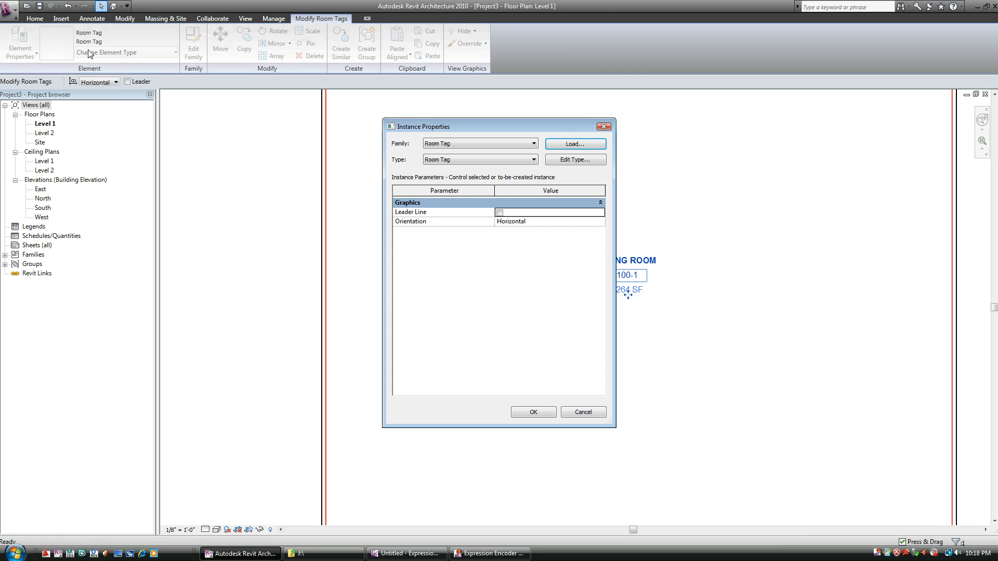
{"action": "left_click", "coordinate": [587, 159]}
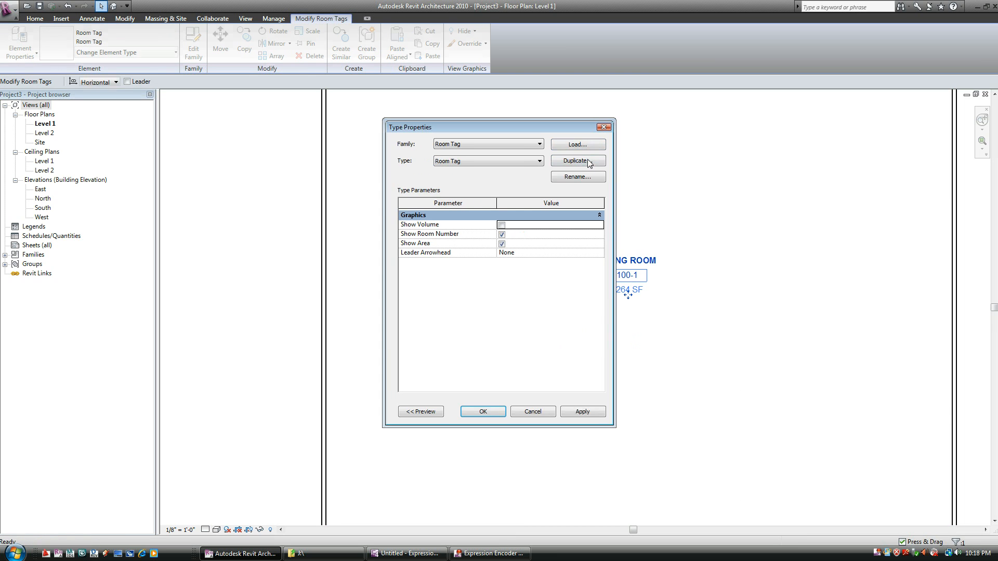
{"action": "left_click", "coordinate": [501, 245]}
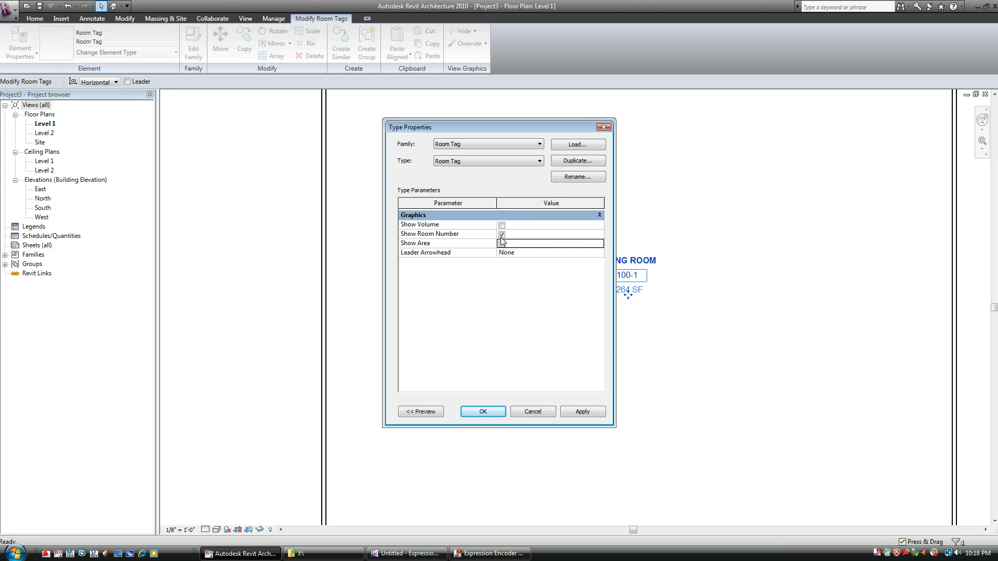
{"action": "left_click_drag", "start_coordinate": [515, 129], "coordinate": [319, 132]}
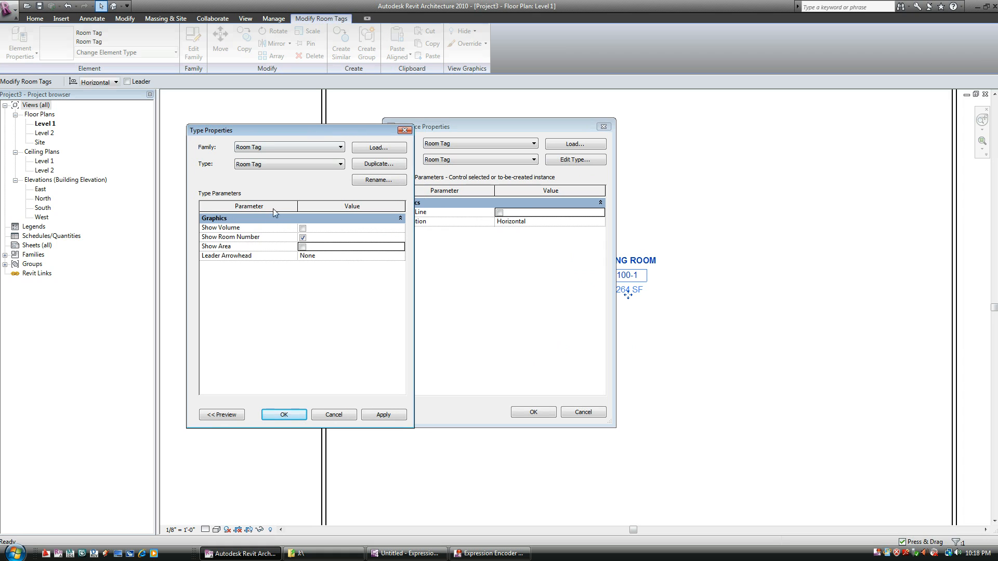
{"action": "left_click", "coordinate": [302, 237]}
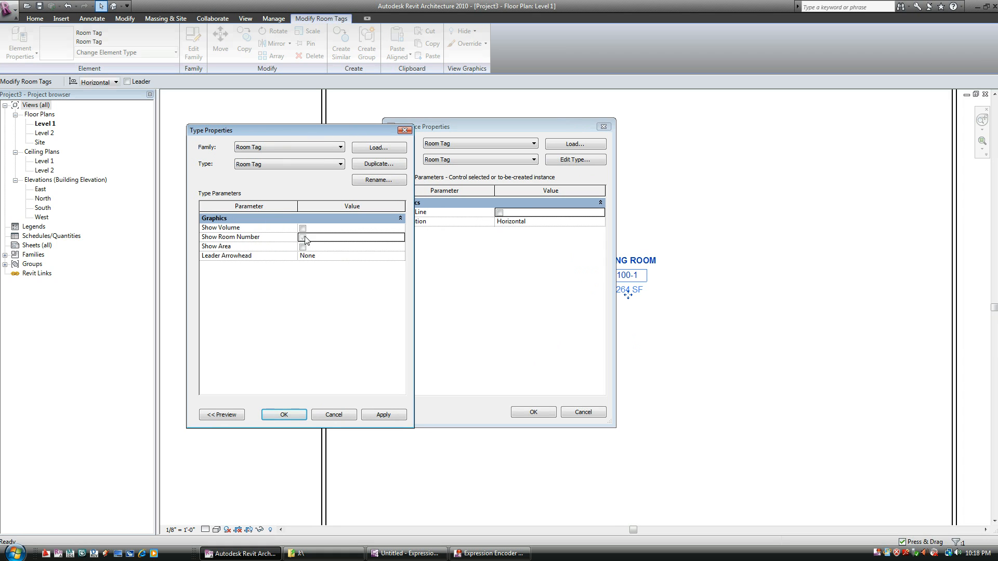
{"action": "left_click", "coordinate": [284, 414]}
{"action": "left_click", "coordinate": [535, 416]}
{"action": "left_click", "coordinate": [650, 423]}
{"action": "scroll", "coordinate": [650, 322], "scroll_direction": "down", "scroll_amount": 2}
{"action": "scroll", "coordinate": [661, 396], "scroll_direction": "down", "scroll_amount": 2}
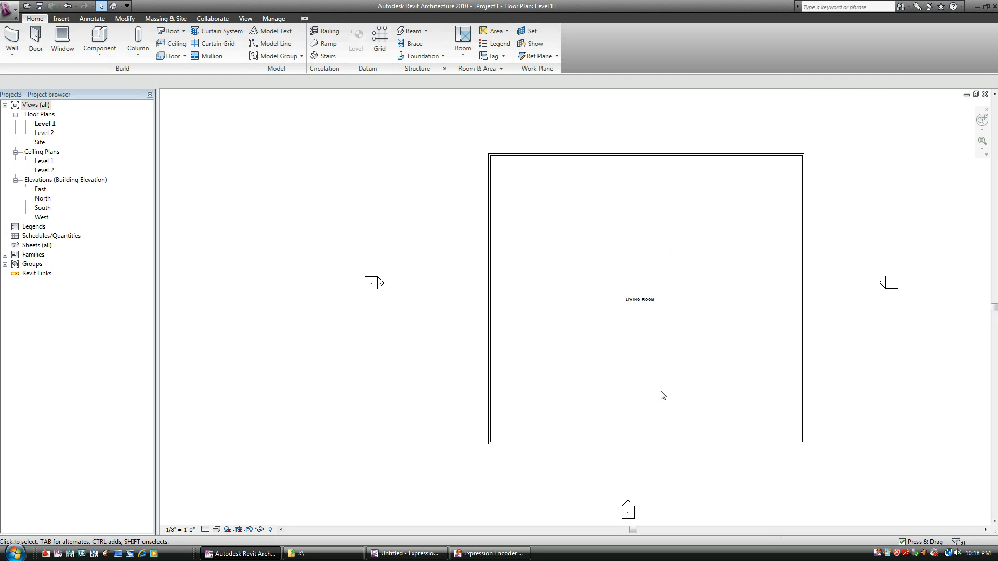
- Delete the LIVING ROOM tag while keeping the room itself in the plan
{"action": "scroll", "coordinate": [632, 301], "scroll_direction": "up", "scroll_amount": 2}
{"action": "left_click", "coordinate": [629, 304]}
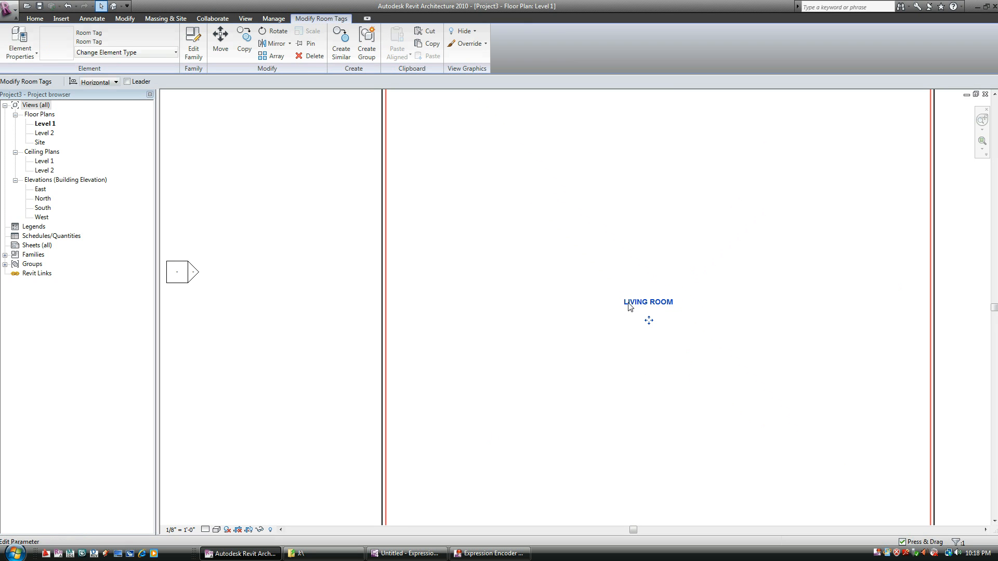
{"action": "key", "text": "Delete"}
{"action": "scroll", "coordinate": [611, 299], "scroll_direction": "down", "scroll_amount": 3}
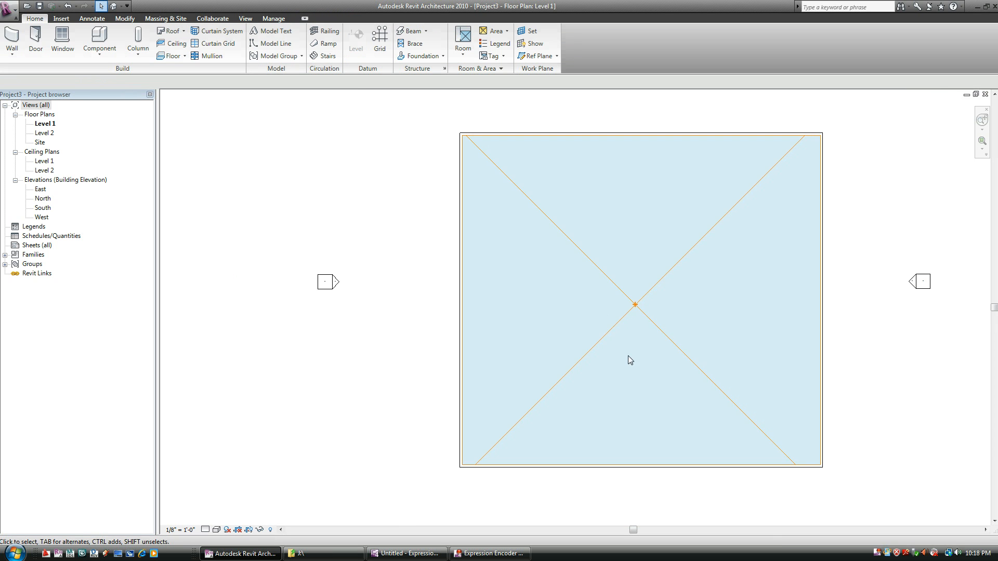
- Move the untagged room's crossing reference point slightly downward inside the wall enclosure
{"action": "left_click", "coordinate": [671, 308]}
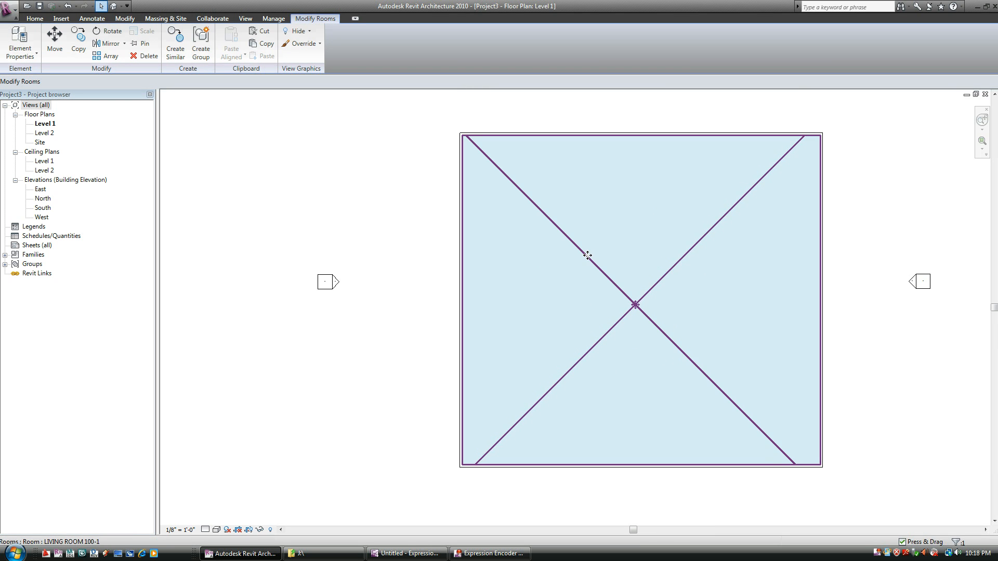
{"action": "mouse_move", "coordinate": [635, 304]}
{"action": "left_mouse_down"}
{"action": "mouse_move", "coordinate": [634, 288]}
{"action": "mouse_move", "coordinate": [631, 319]}
{"action": "left_mouse_up"}
{"action": "left_click", "coordinate": [543, 326]}
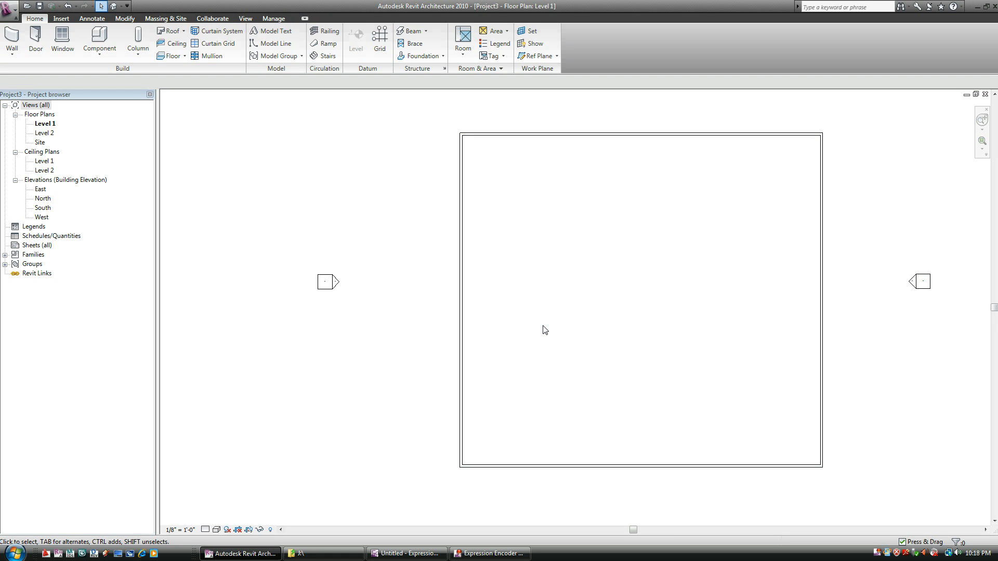
- Delete the untagged living room from the wall enclosure
{"action": "left_click", "coordinate": [586, 371]}
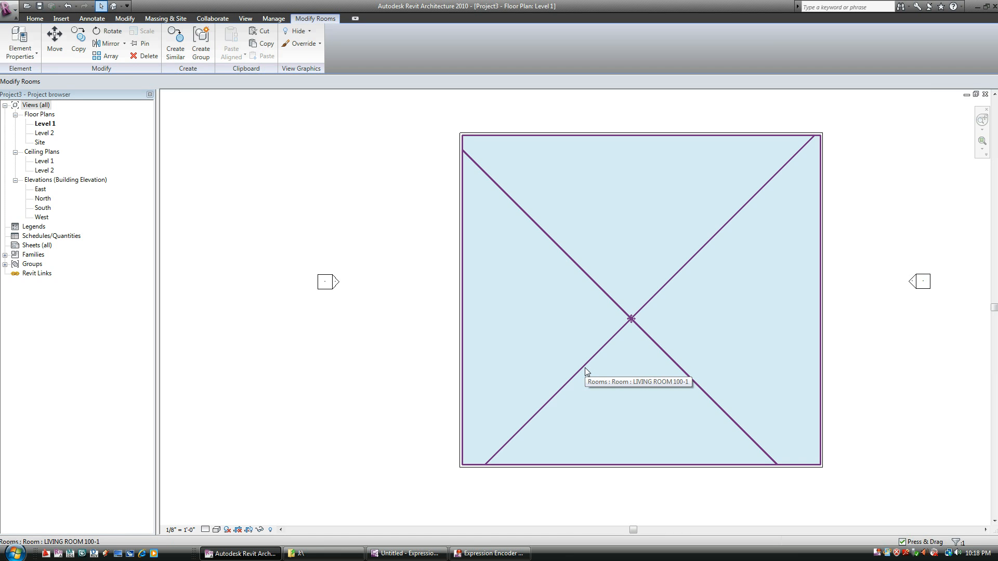
{"action": "key", "text": "Escape"}
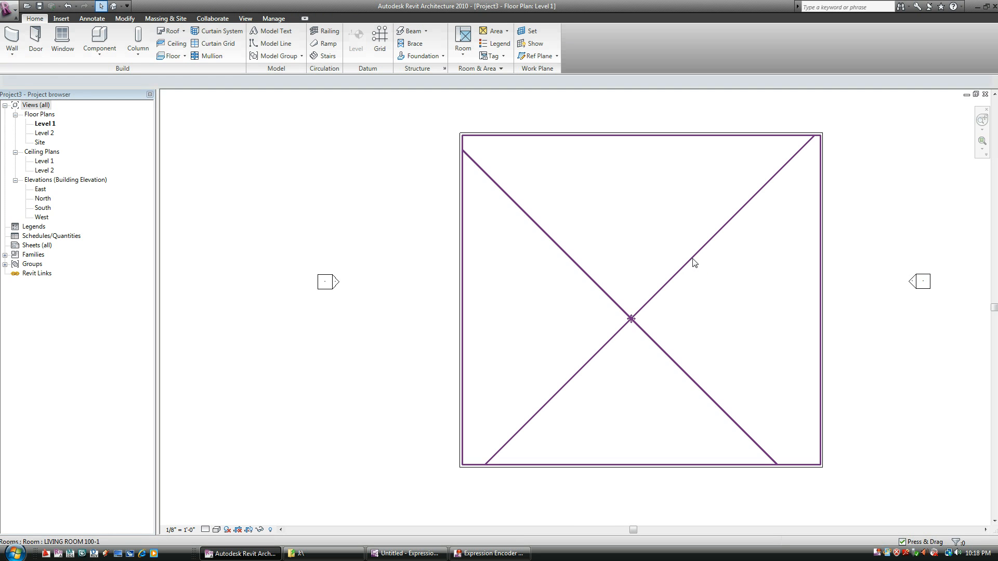
{"action": "left_click", "coordinate": [692, 258]}
{"action": "key", "text": "Delete"}
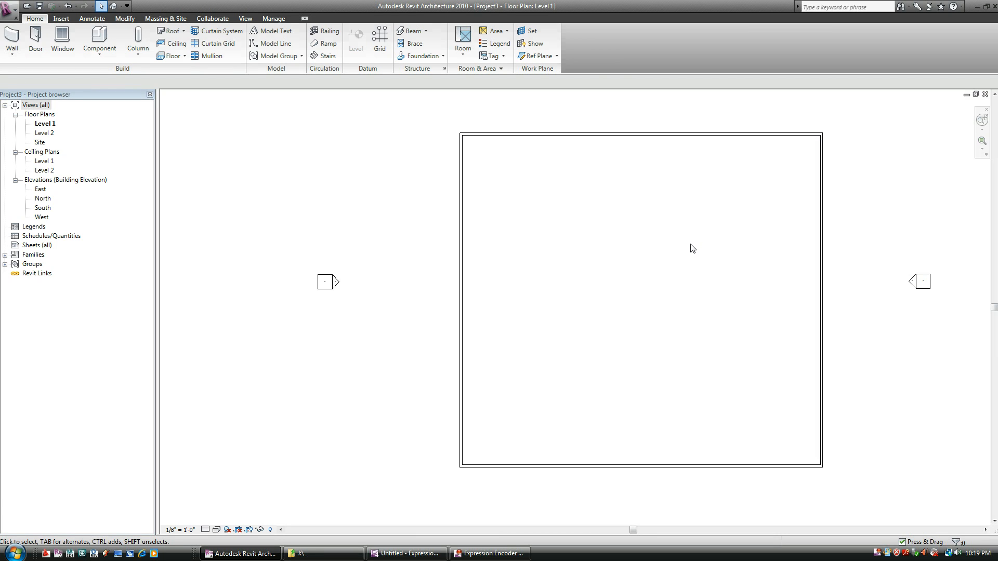
- Draw a horizontal Generic - 8" wall from the middle of the enclosure's west wall about two-thirds of the way across
{"action": "left_click", "coordinate": [10, 34]}
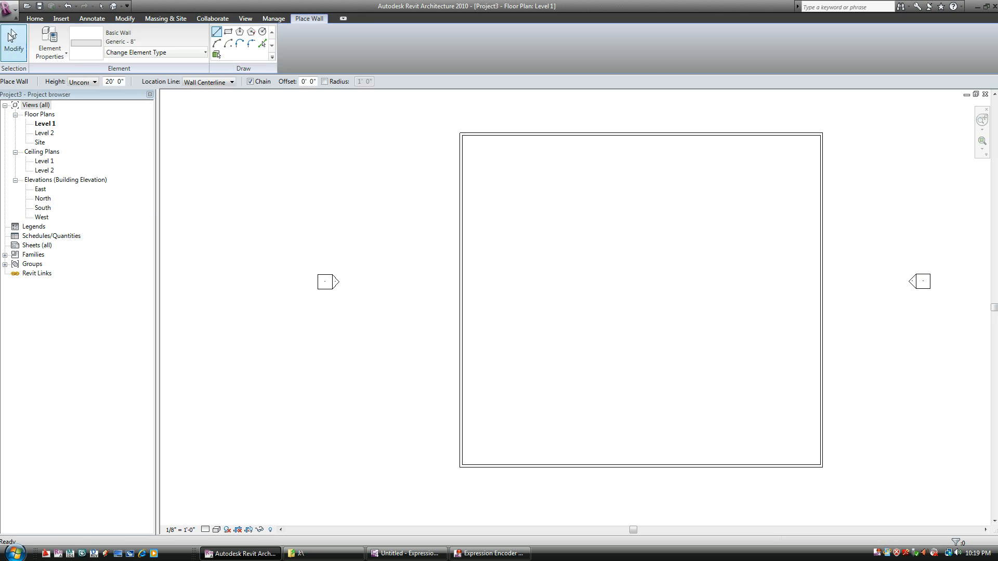
{"action": "left_click", "coordinate": [464, 285]}
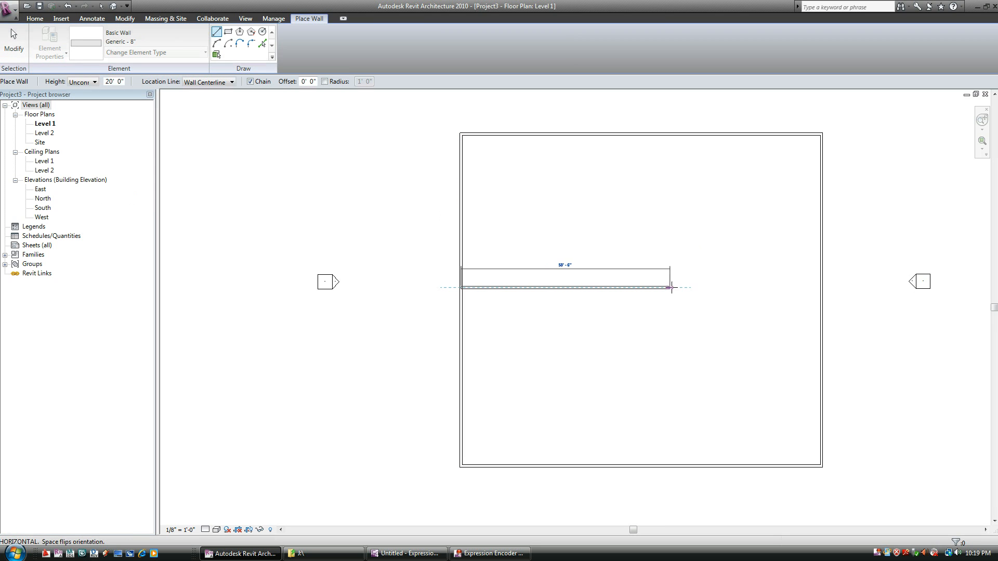
{"action": "left_click", "coordinate": [709, 287]}
{"action": "key", "text": "Escape"}
{"action": "key", "text": "Escape"}
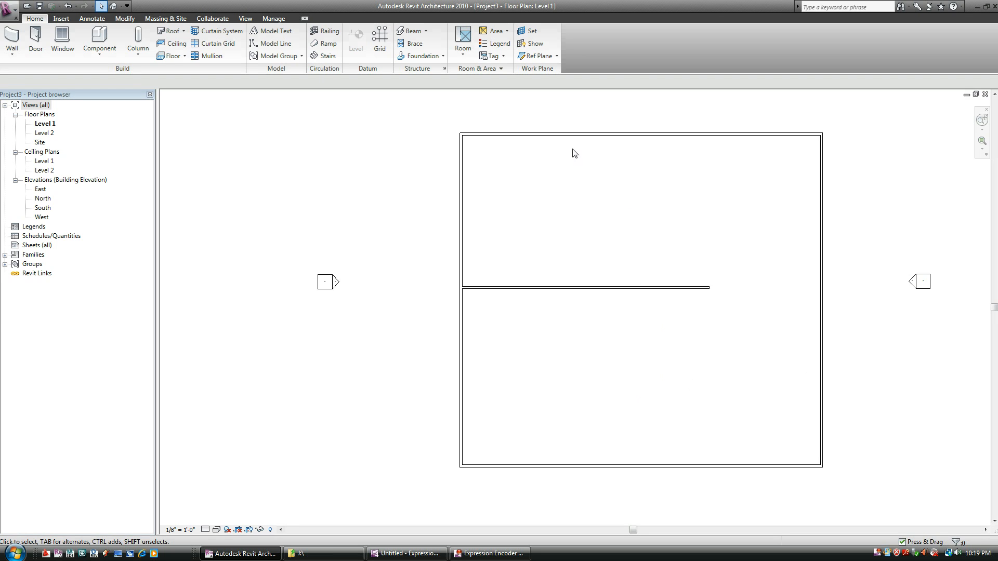
- Draw a room separation line from the free end of the partition wall to the enclosure's east wall
{"action": "left_click", "coordinate": [463, 55]}
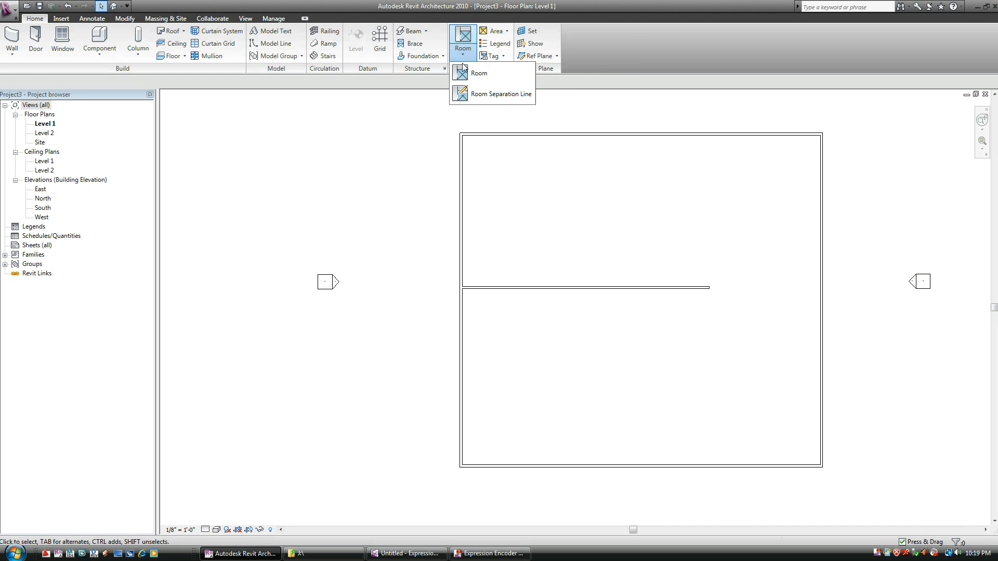
{"action": "left_click", "coordinate": [477, 96]}
{"action": "scroll", "coordinate": [802, 310], "scroll_direction": "up", "scroll_amount": 4}
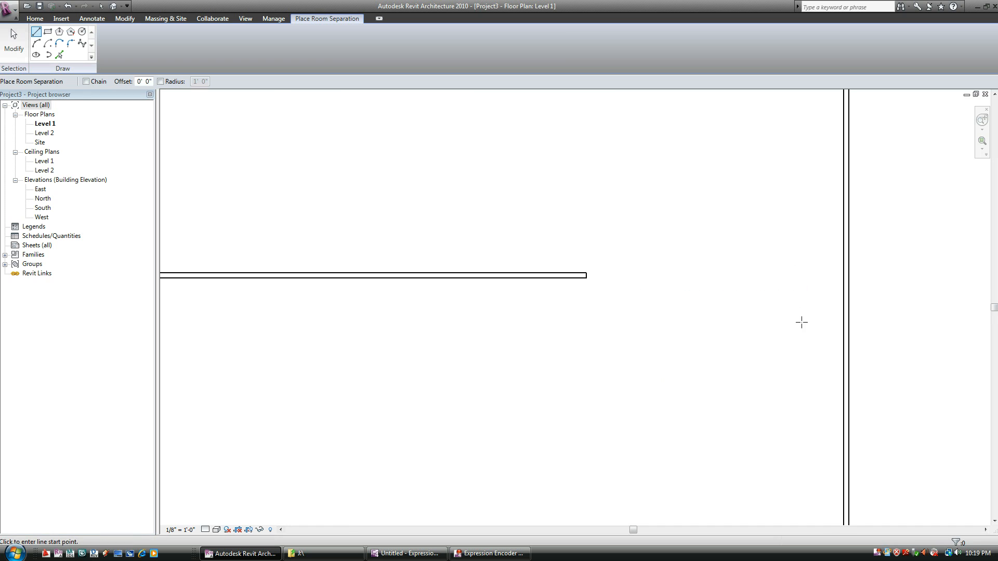
{"action": "left_click", "coordinate": [586, 275]}
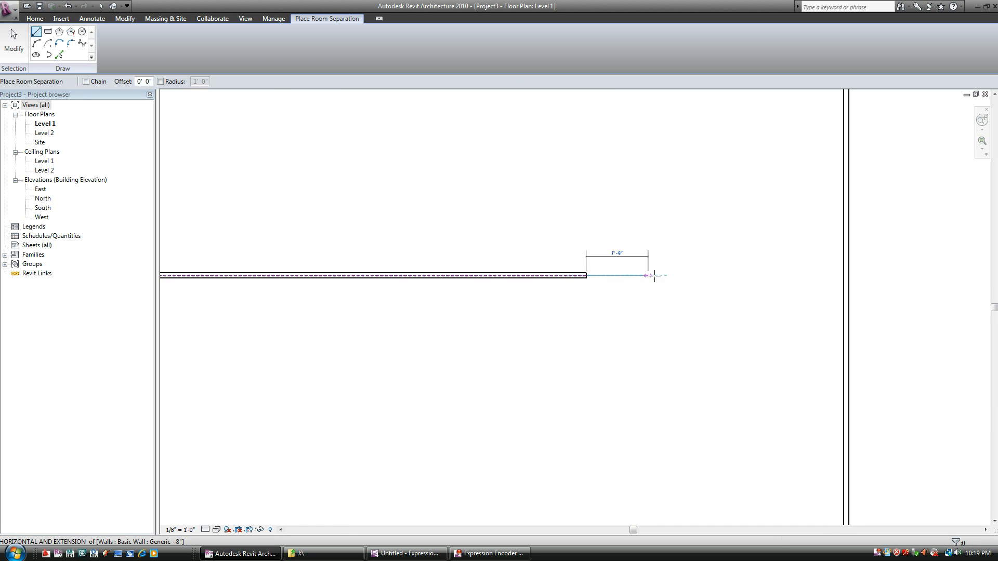
{"action": "left_click", "coordinate": [844, 275]}
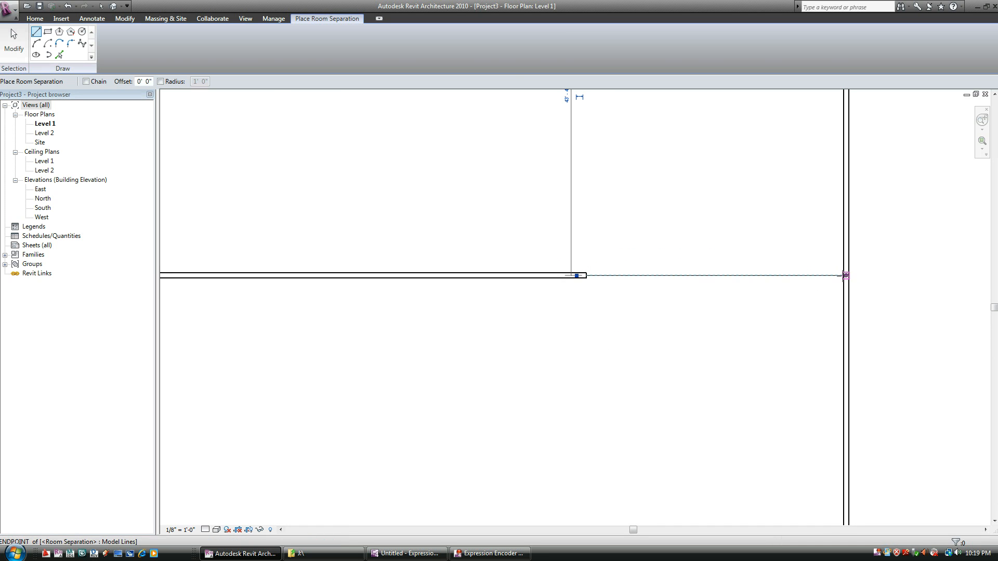
{"action": "key", "text": "Escape"}
{"action": "key", "text": "Escape"}
{"action": "scroll", "coordinate": [815, 335], "scroll_direction": "down", "scroll_amount": 5}
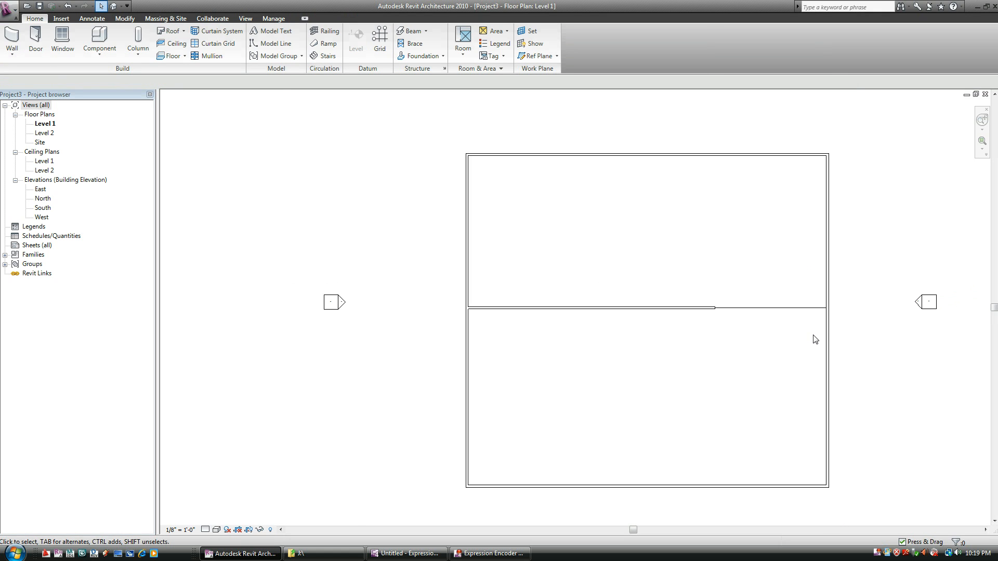
- Place a tagged room in each half of the enclosure, above and below the partition
{"action": "middle_click_drag", "start_coordinate": [800, 342], "coordinate": [759, 337]}
{"action": "scroll", "coordinate": [717, 331], "scroll_direction": "up", "scroll_amount": 1}
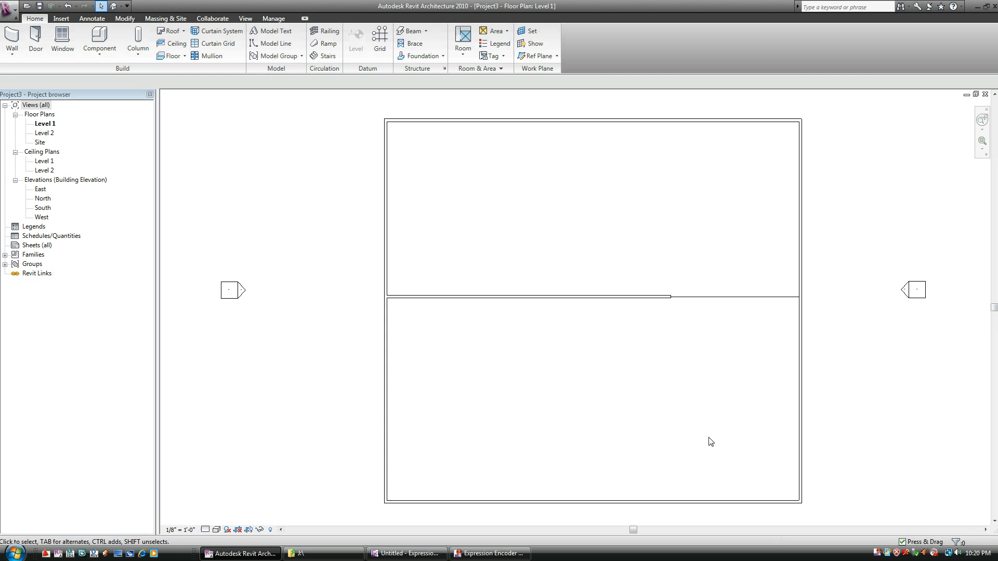
{"action": "left_click", "coordinate": [462, 37]}
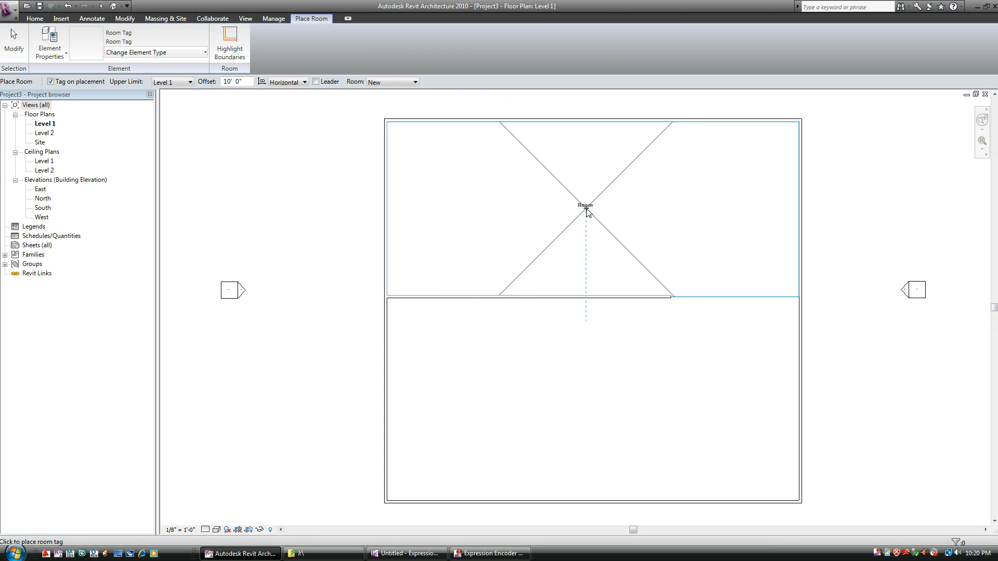
{"action": "left_click", "coordinate": [603, 209]}
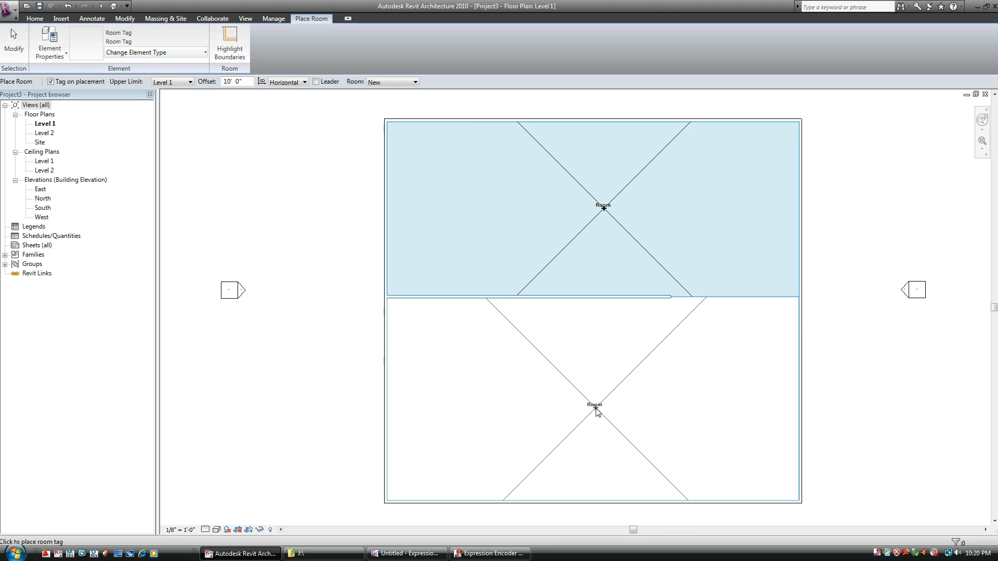
{"action": "left_click", "coordinate": [595, 411]}
{"action": "key", "text": "Escape"}
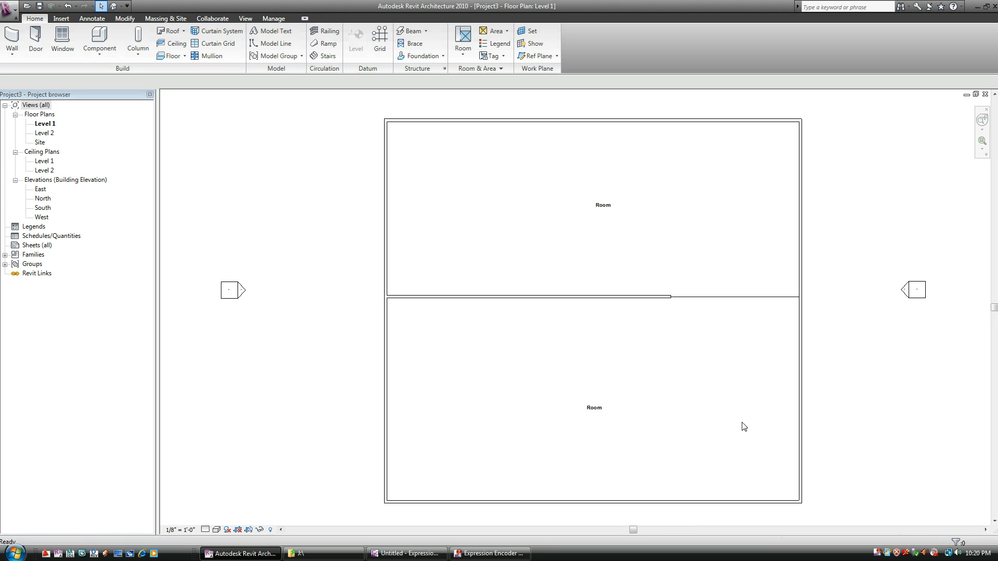
{"action": "left_click", "coordinate": [661, 347]}
{"action": "key", "text": "Escape"}
{"action": "left_click", "coordinate": [672, 232]}
{"action": "key", "text": "Escape"}
- Rename the room above the partition to ROOM-1 in its room tag
{"action": "scroll", "coordinate": [633, 216], "scroll_direction": "up", "scroll_amount": 2}
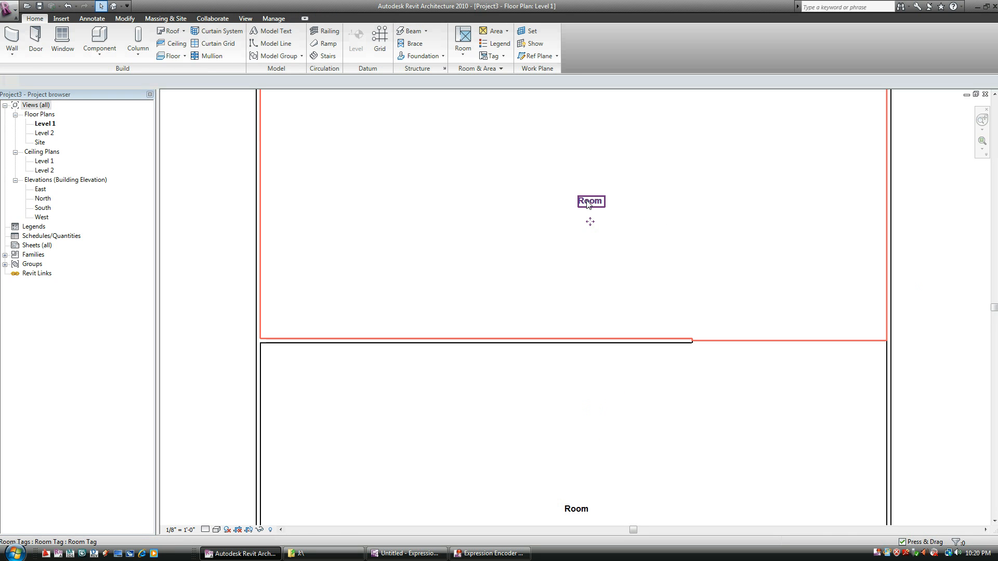
{"action": "double_click", "coordinate": [591, 204]}
{"action": "left_click", "coordinate": [634, 250]}
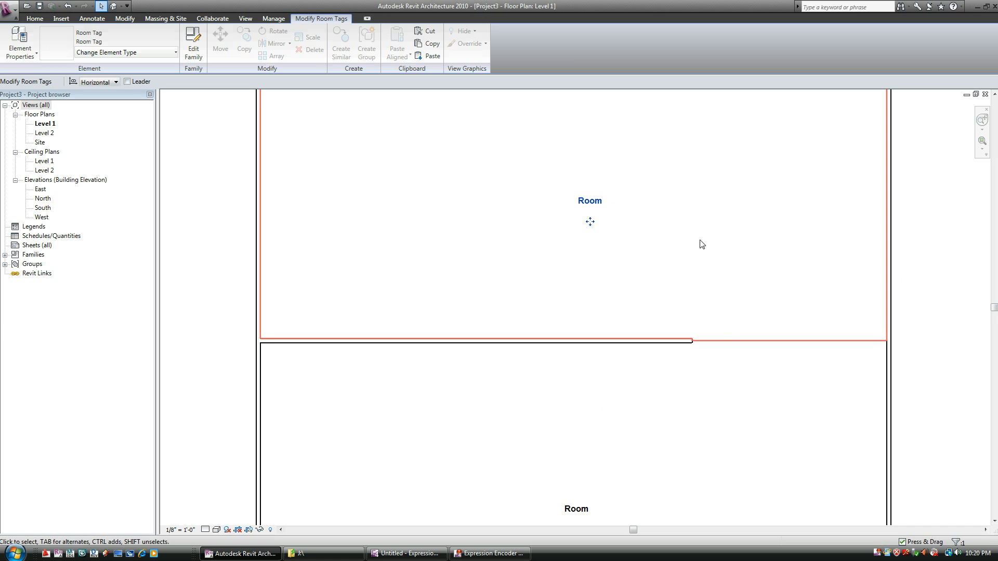
{"action": "left_click", "coordinate": [582, 203]}
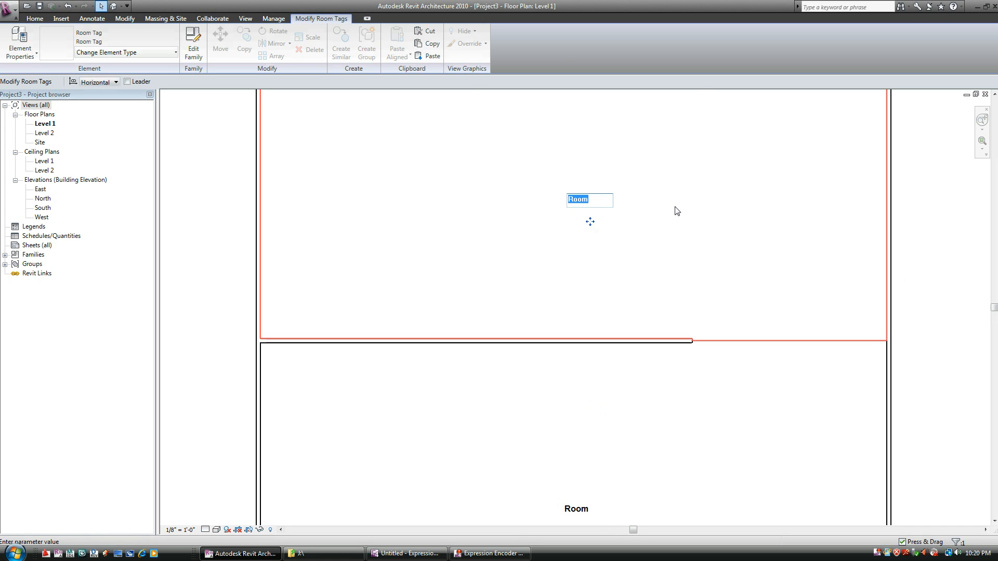
{"action": "type", "text": "ROOM-1"}
{"action": "left_click", "coordinate": [667, 210]}
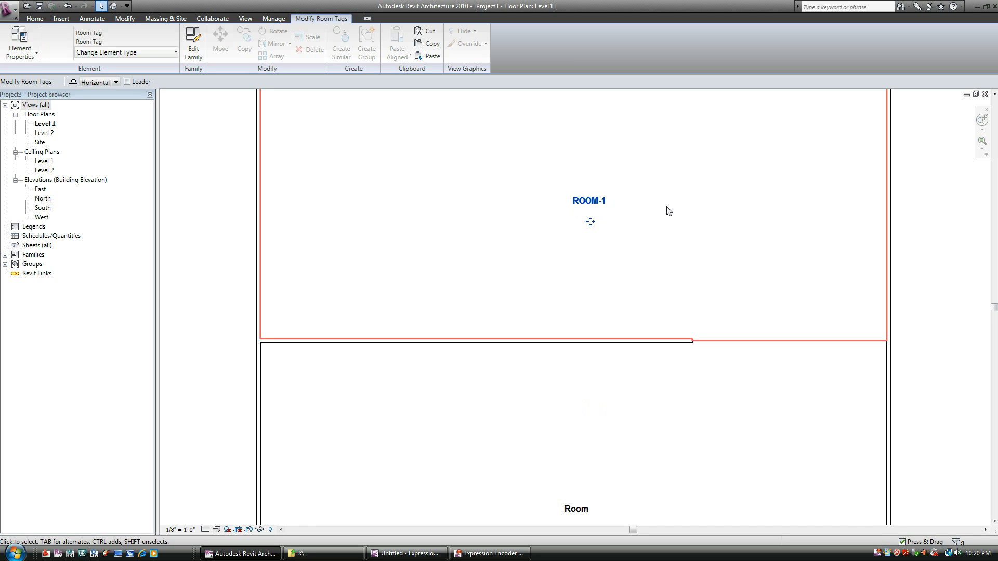
- Rename the room below the partition to ROOM-2 in its room tag
{"action": "scroll", "coordinate": [653, 206], "scroll_direction": "down", "scroll_amount": 2}
{"action": "scroll", "coordinate": [585, 448], "scroll_direction": "up", "scroll_amount": 3}
{"action": "double_click", "coordinate": [599, 372]}
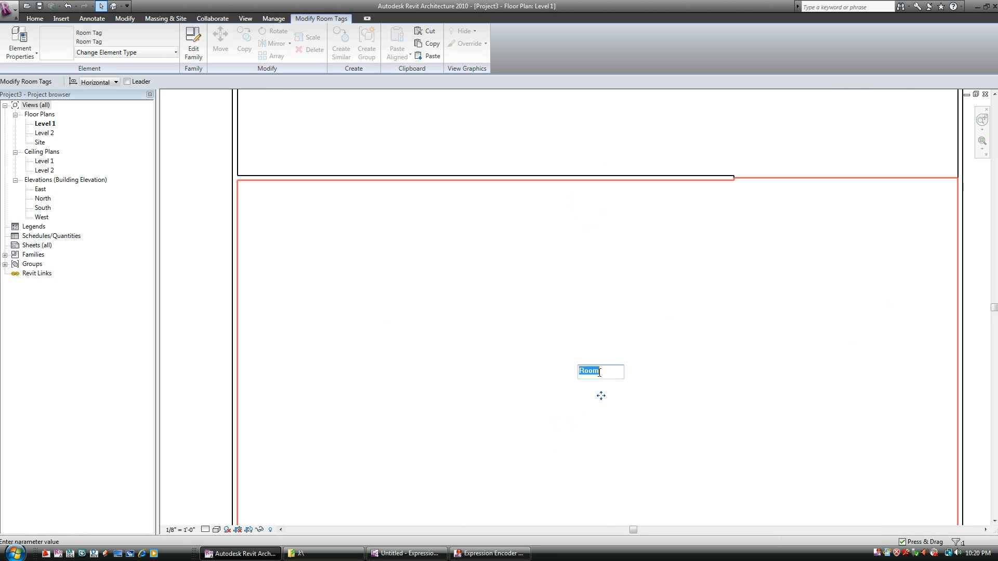
{"action": "type", "text": "ROOM-2"}
{"action": "key", "text": "Return"}
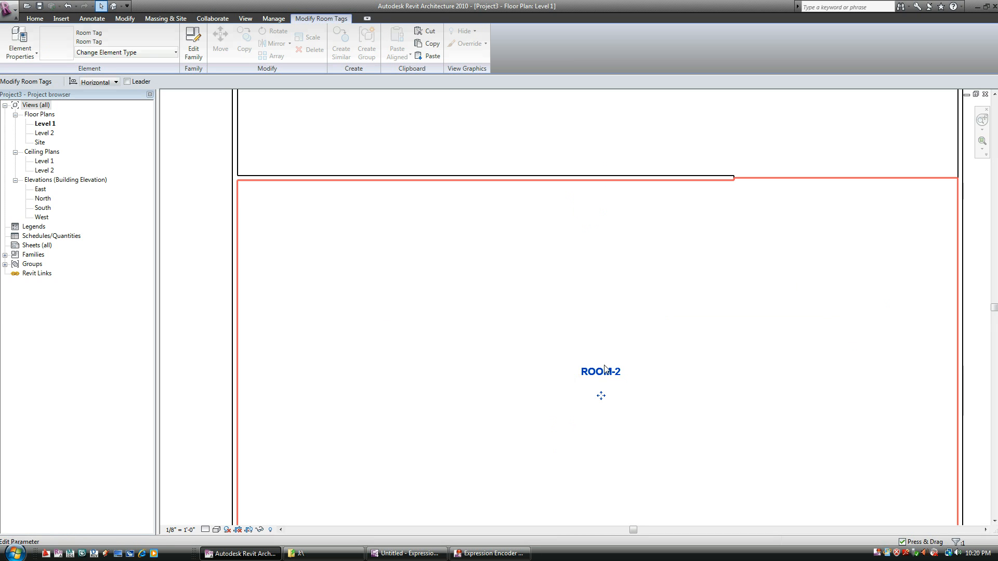
{"action": "scroll", "coordinate": [526, 379], "scroll_direction": "down", "scroll_amount": 3}
{"action": "left_click", "coordinate": [764, 369]}
{"action": "scroll", "coordinate": [756, 375], "scroll_direction": "down", "scroll_amount": 1}
{"action": "scroll", "coordinate": [696, 96], "scroll_direction": "up", "scroll_amount": 1}
{"action": "middle_click_drag", "start_coordinate": [668, 96], "coordinate": [665, 98]}
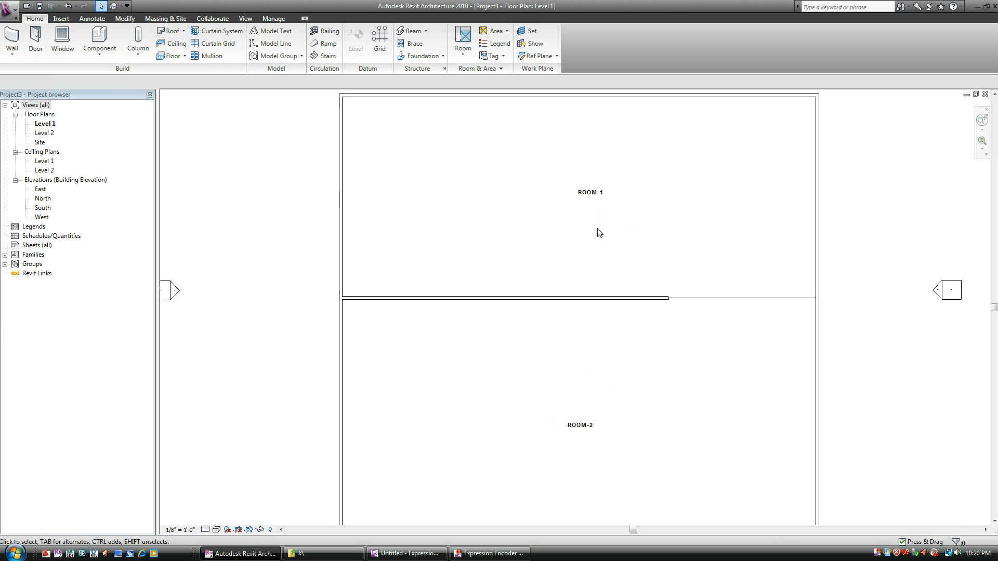
- Turn on Show Area and Show Room Number in the type properties of the ROOM-1 room tag
{"action": "left_click", "coordinate": [586, 195]}
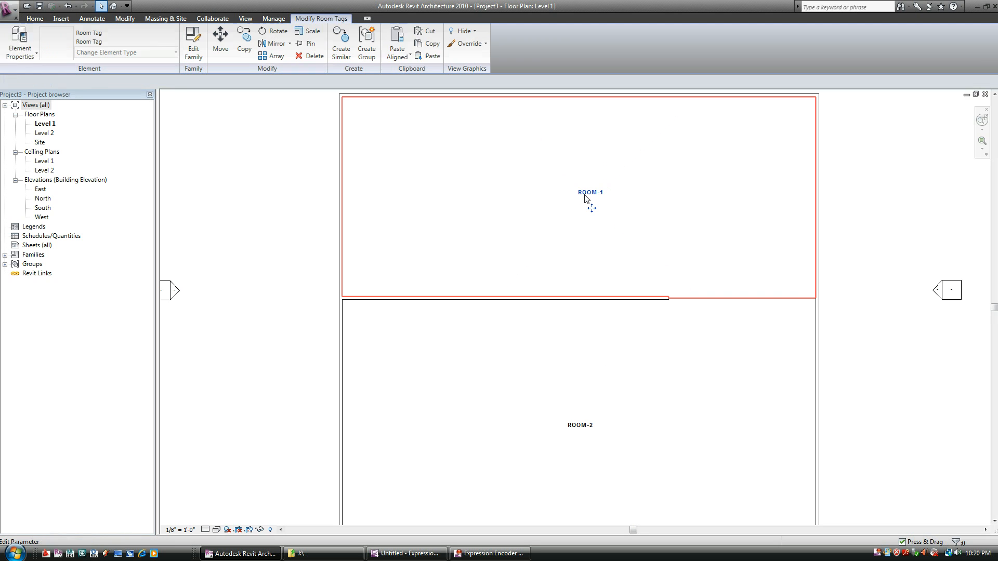
{"action": "left_click", "coordinate": [22, 35]}
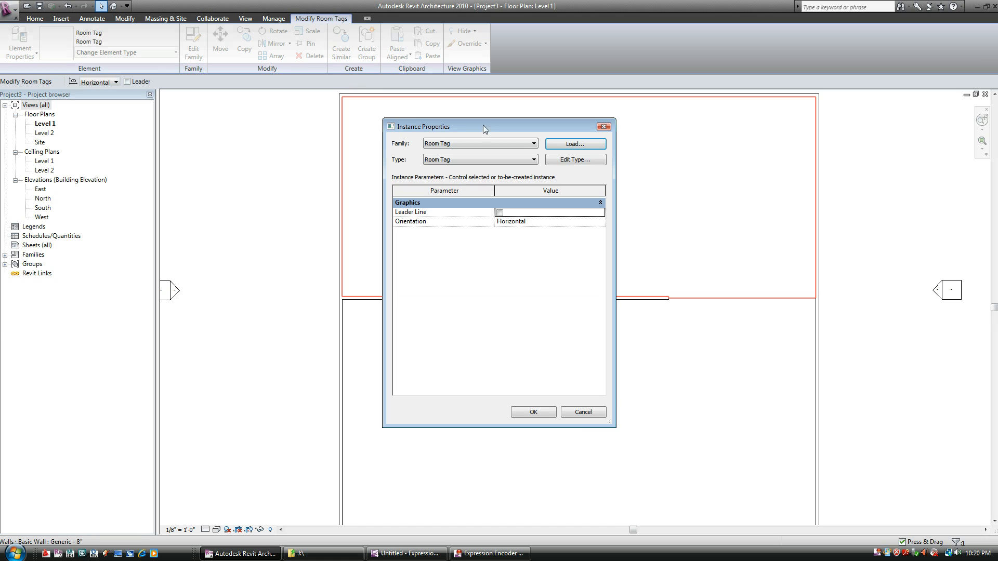
{"action": "left_click", "coordinate": [593, 162]}
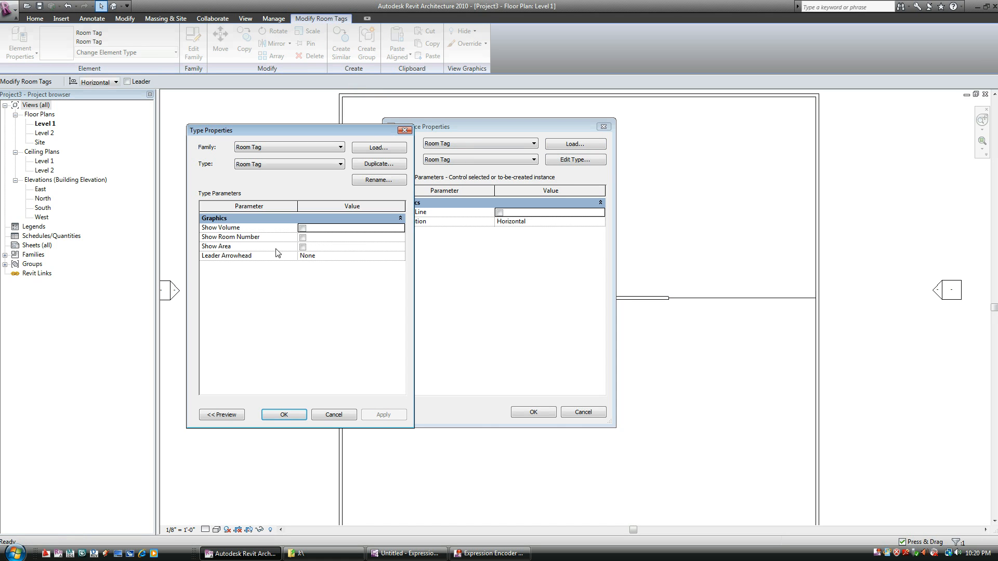
{"action": "left_click", "coordinate": [302, 247]}
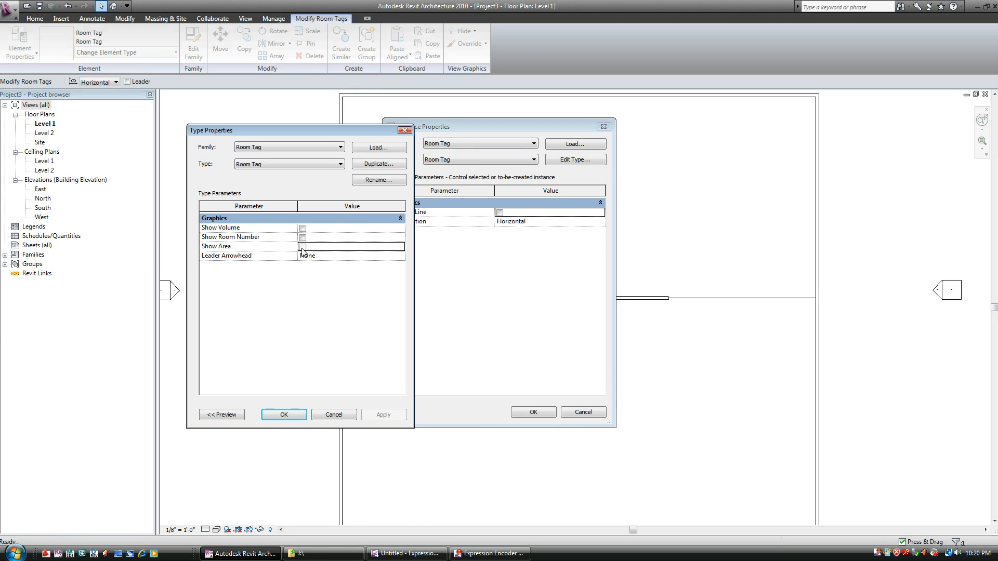
{"action": "left_click", "coordinate": [303, 238]}
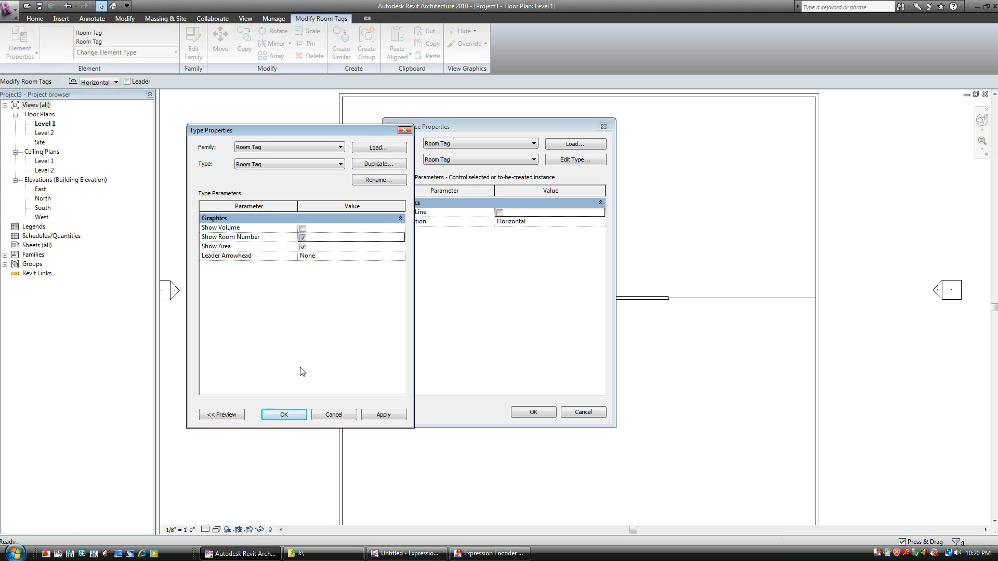
{"action": "left_click", "coordinate": [290, 412]}
{"action": "left_click", "coordinate": [535, 413]}
{"action": "left_click", "coordinate": [695, 425]}
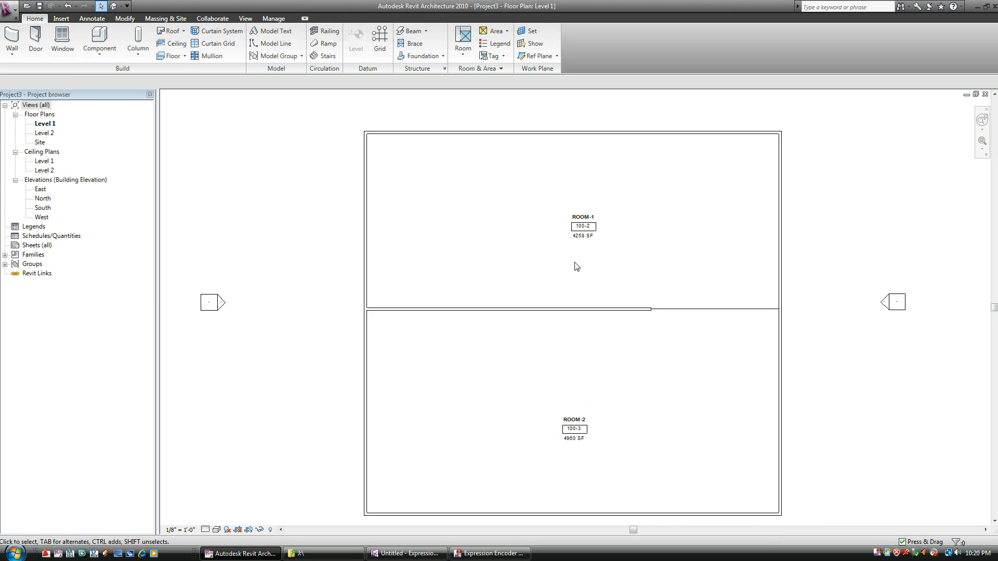